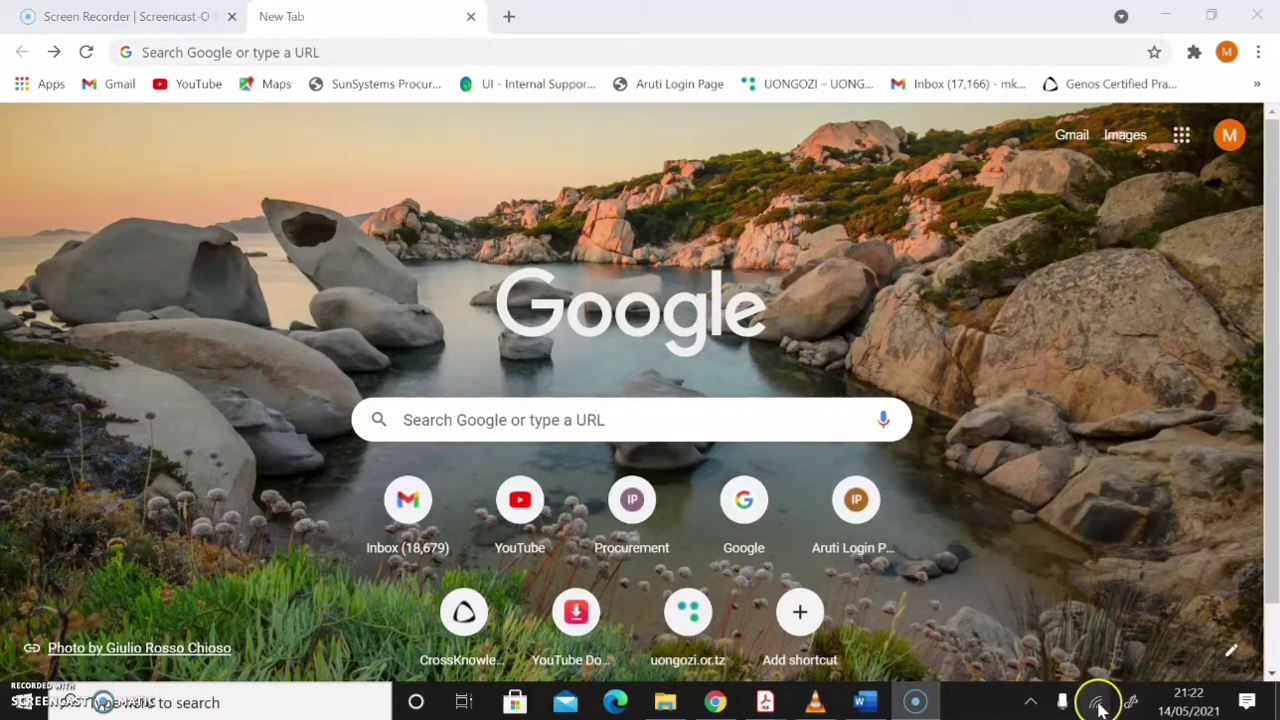
- Search Google for 'openstreetmap' by picking it from the suggestions for 'ope'
left_click(550, 420)
type("o")
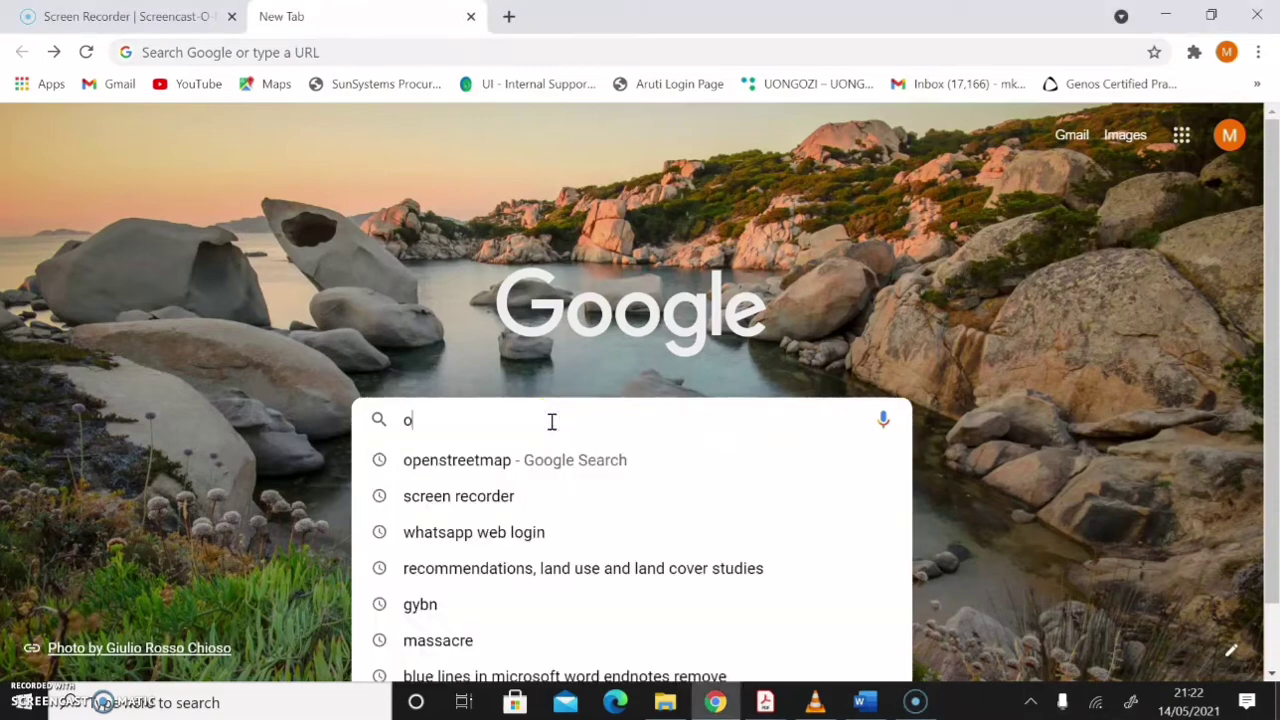
type("pe")
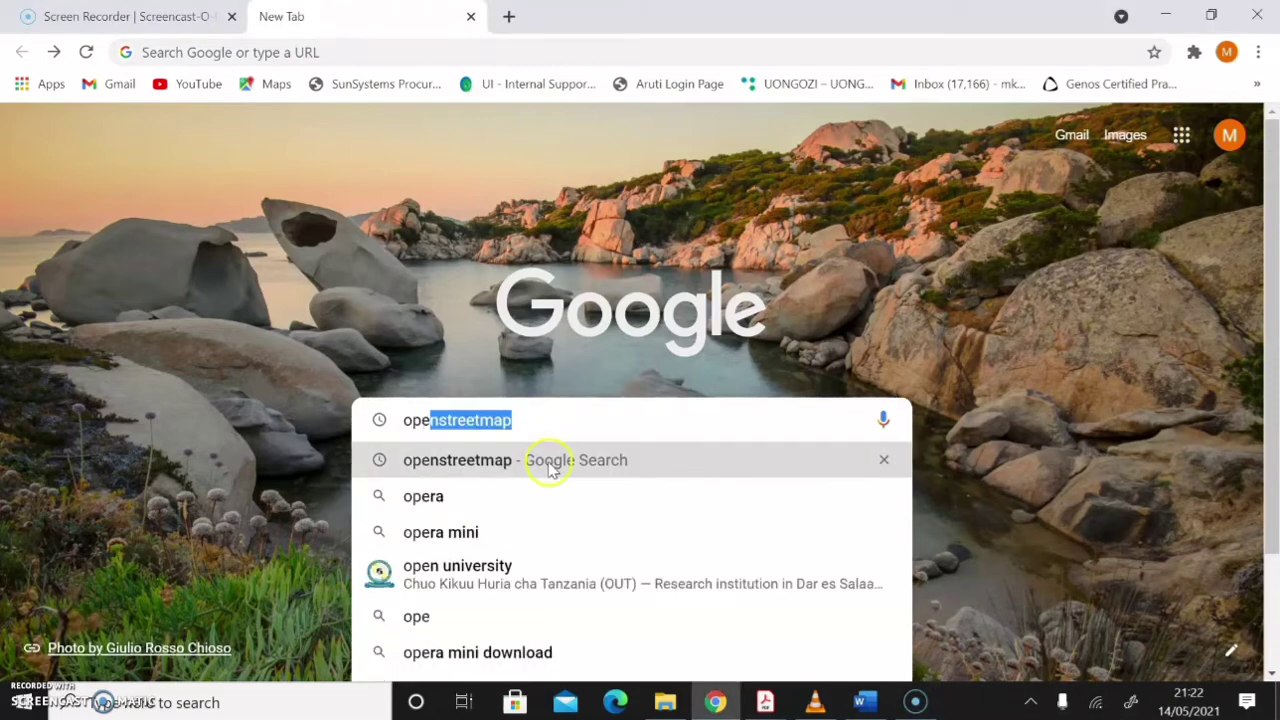
left_click(548, 465)
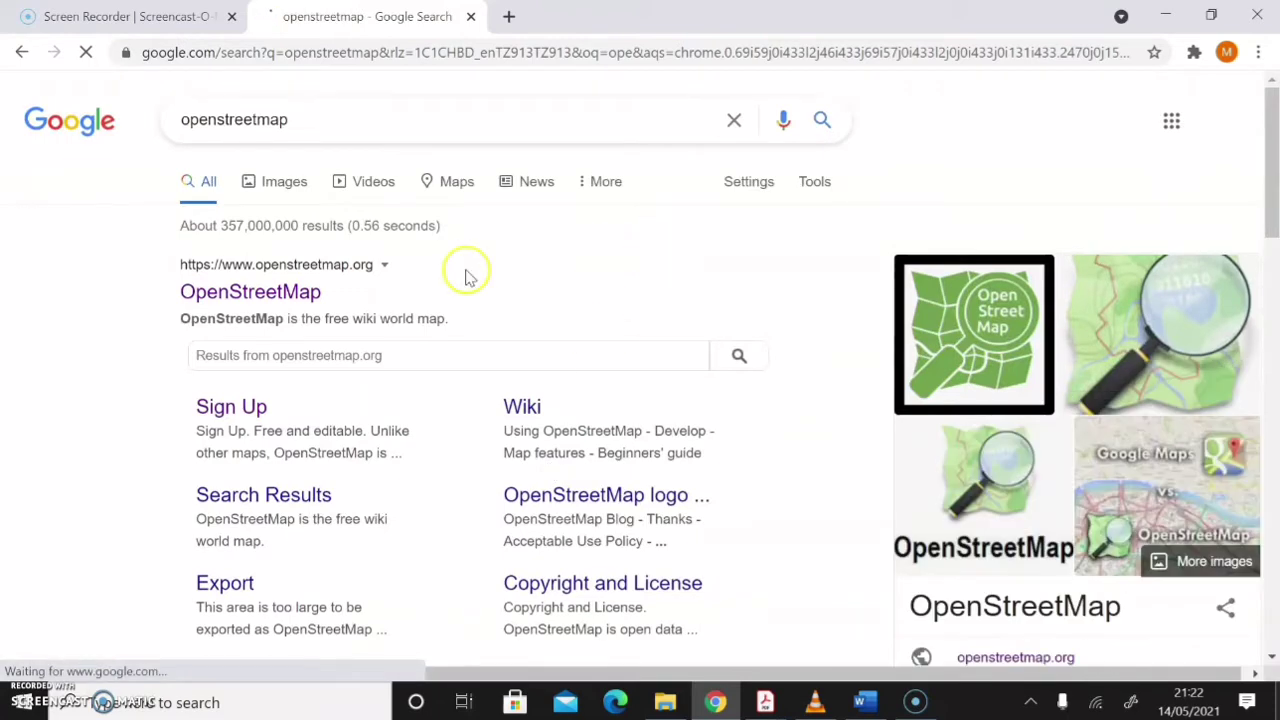
- Open the OpenStreetMap website from the top search result
left_click(250, 292)
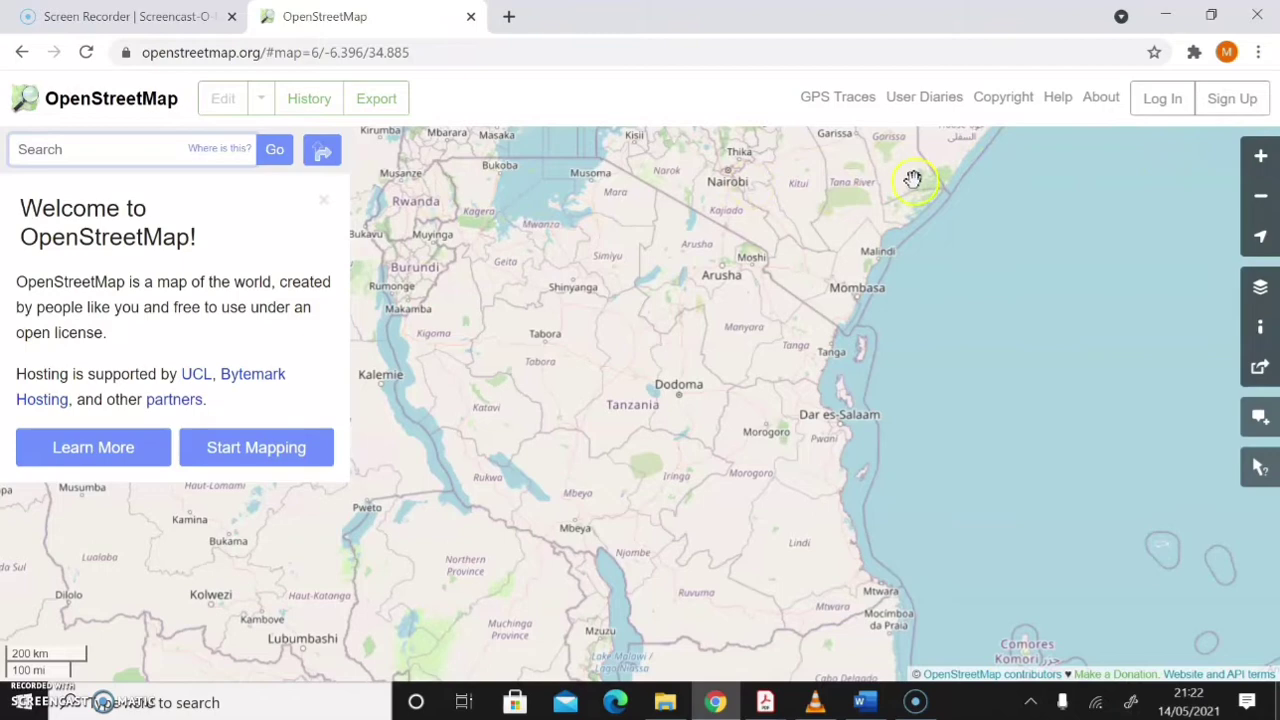
- Open the OpenStreetMap Sign Up form and fill in the email and email confirmation
left_click(1228, 106)
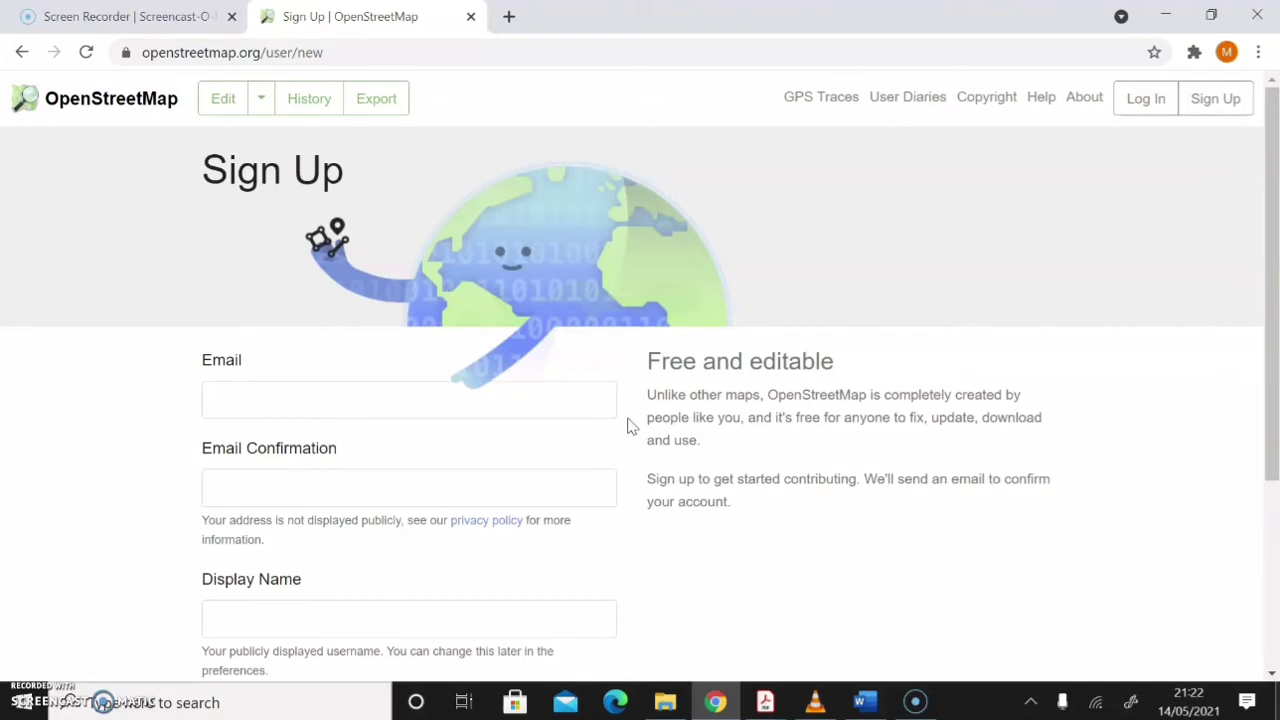
left_click(414, 403)
left_click_drag(1272, 282, 1272, 428)
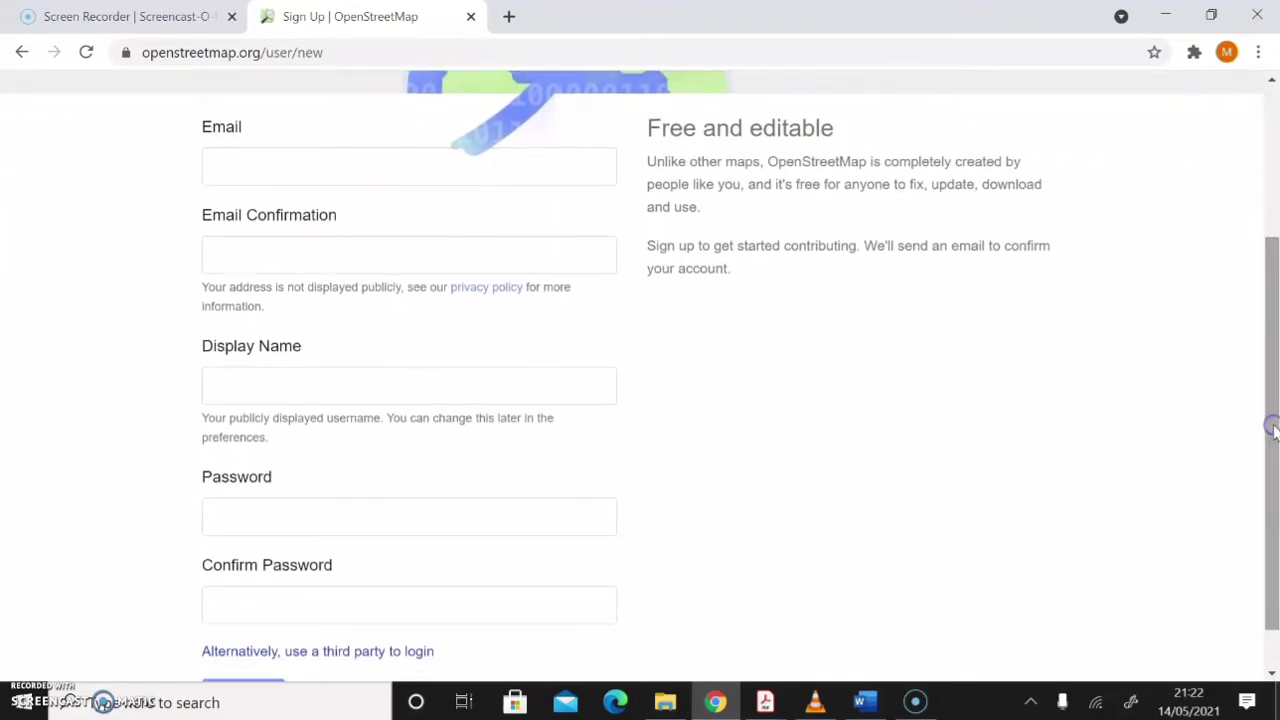
left_click(388, 175)
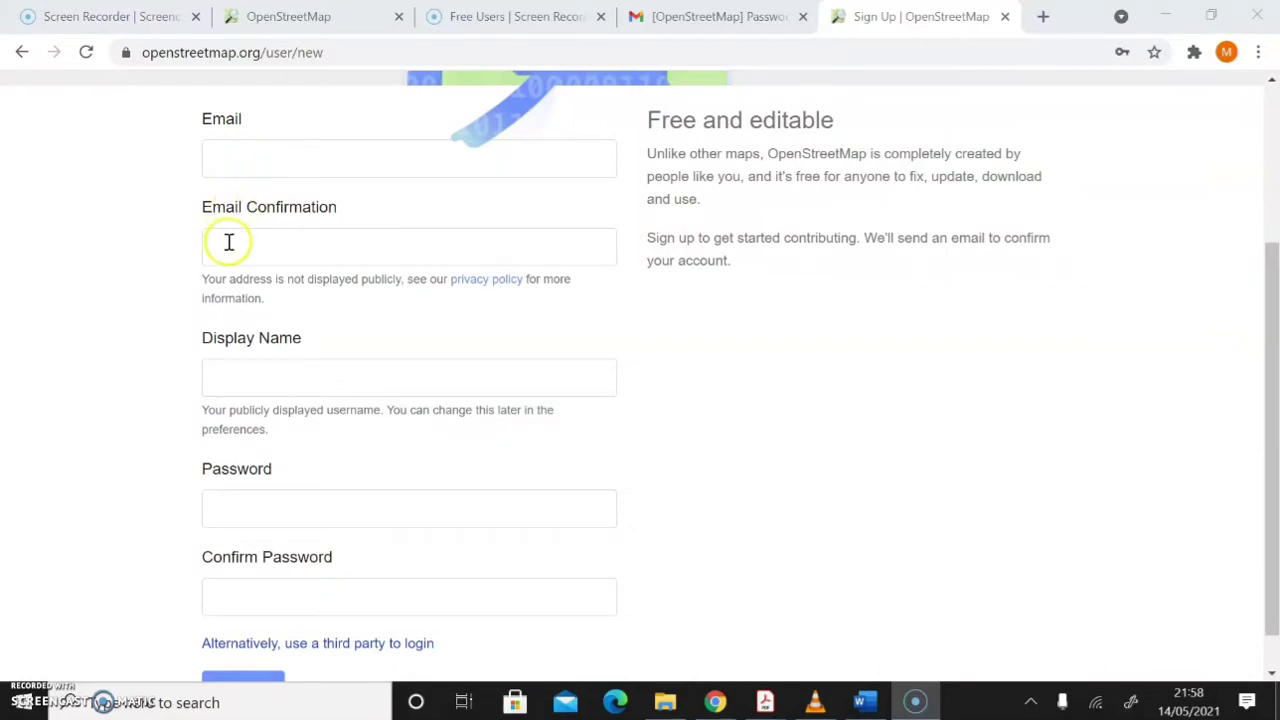
left_click(228, 242)
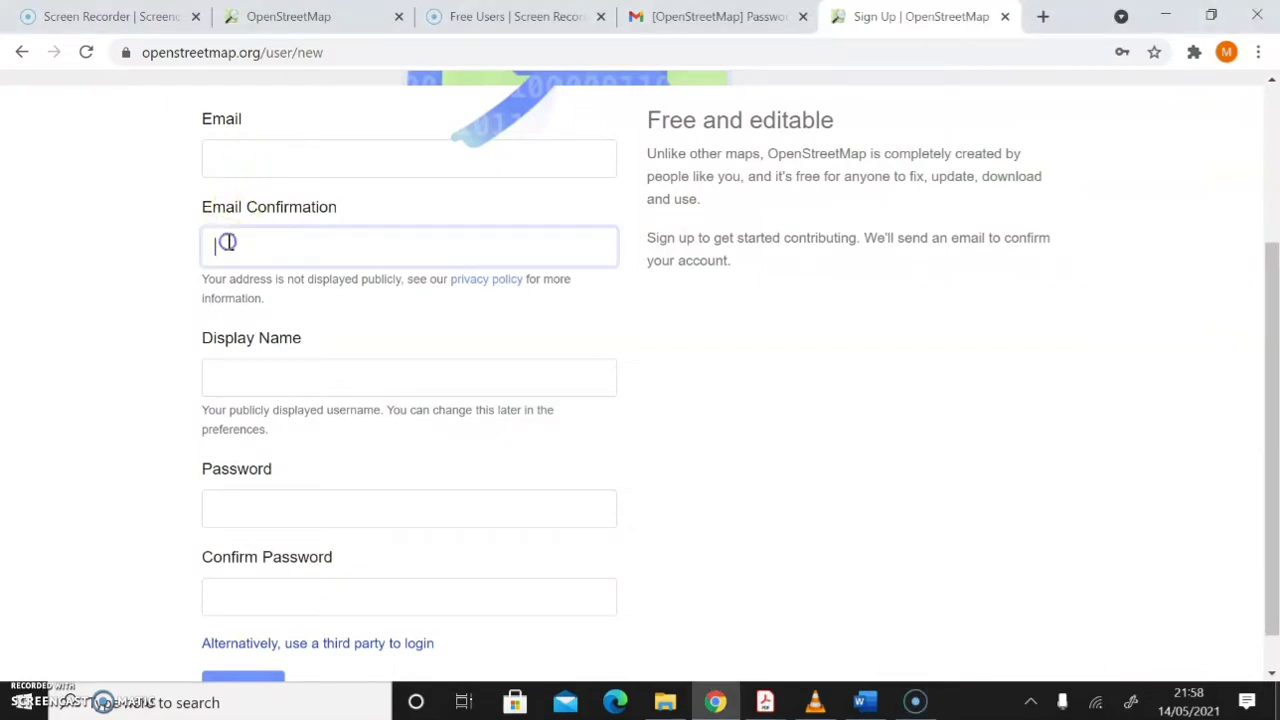
- Enter the display name and password, then submit the registration form
left_click(249, 381)
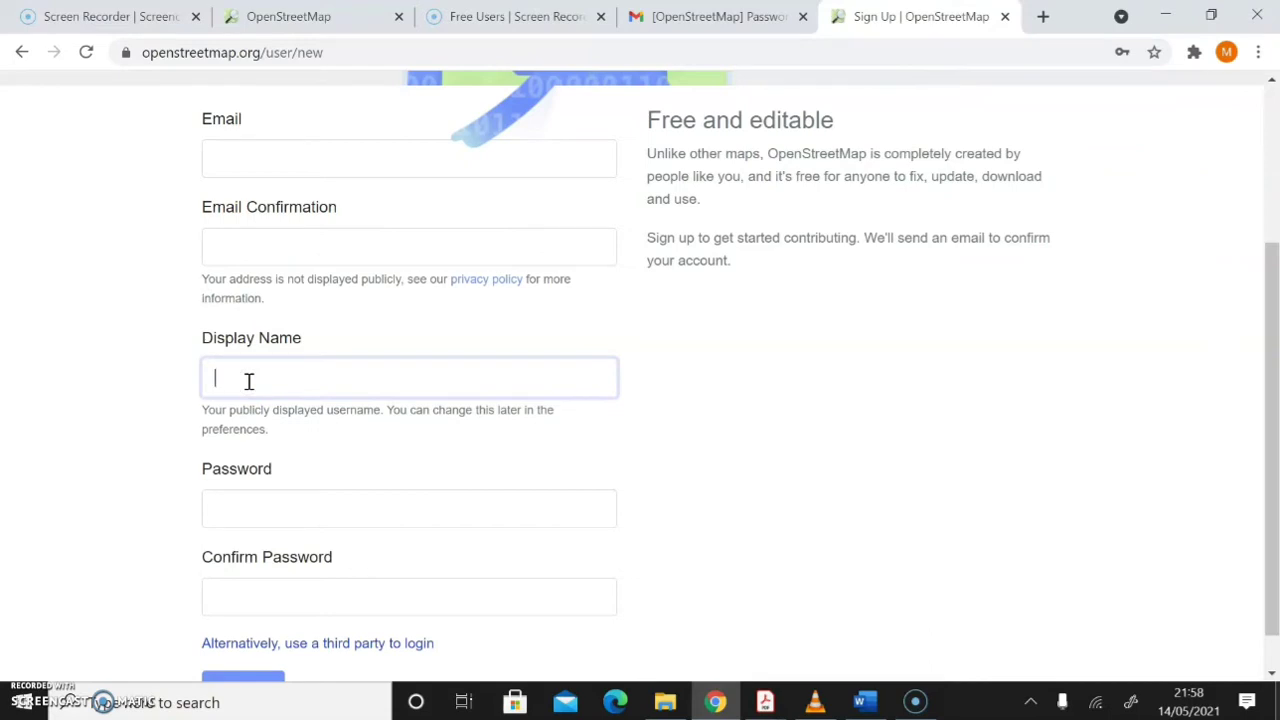
left_click(260, 512)
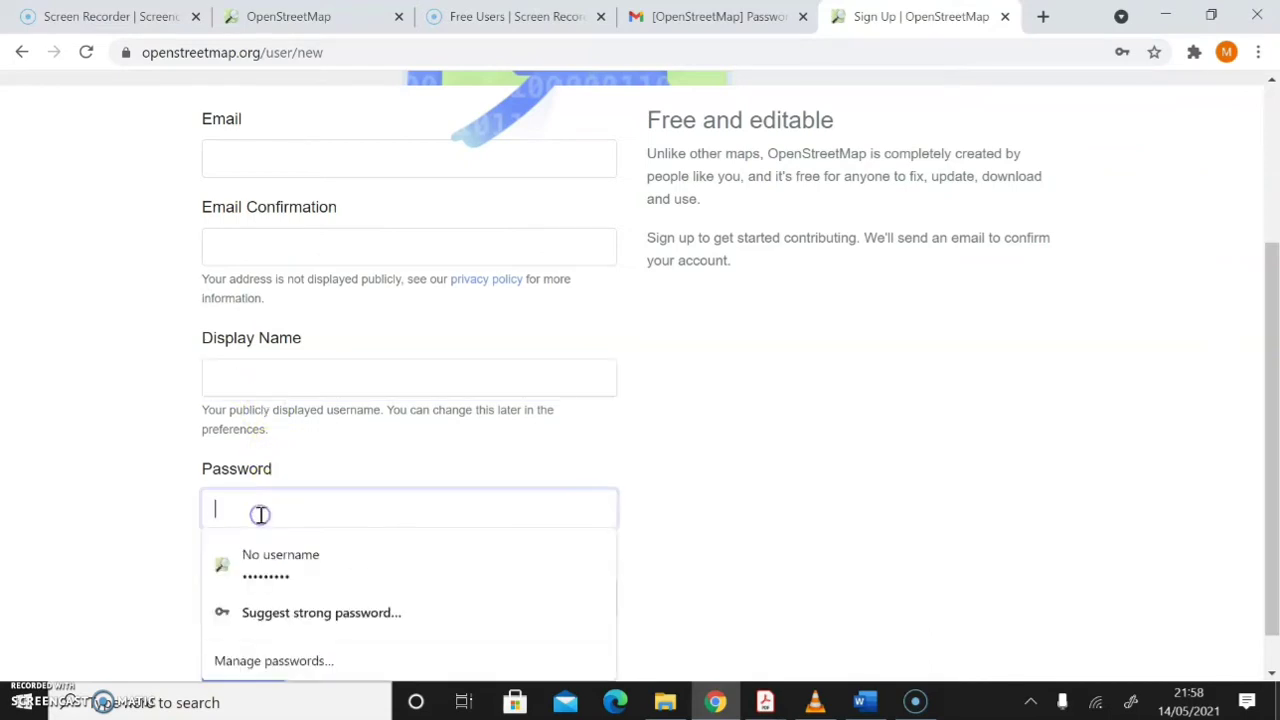
left_click(453, 445)
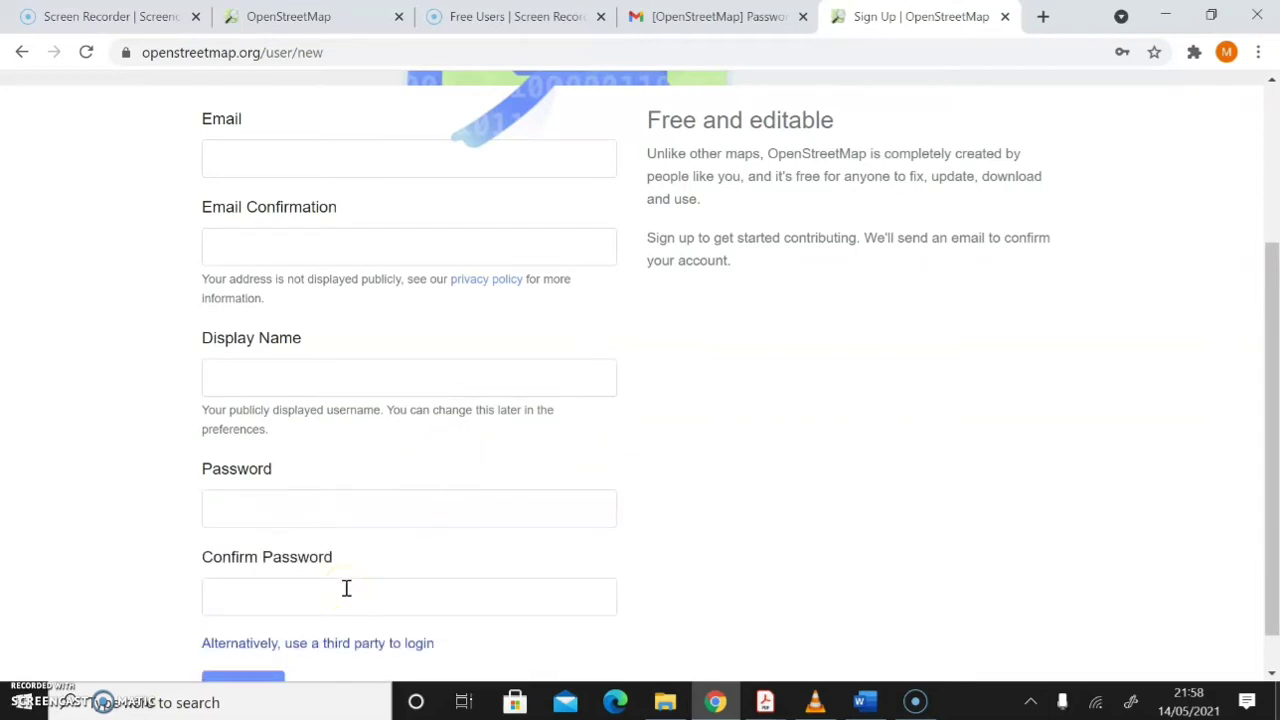
left_click(1274, 370)
left_click_drag(1274, 370, 1274, 399)
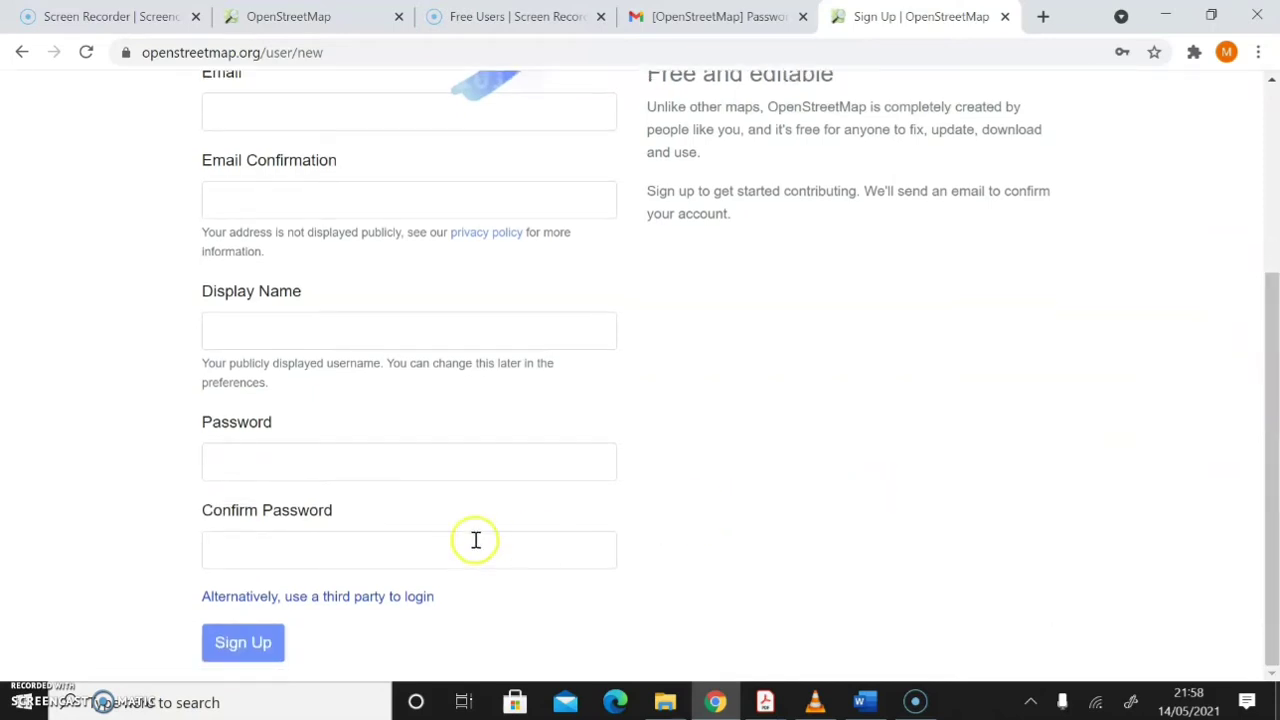
left_click(245, 648)
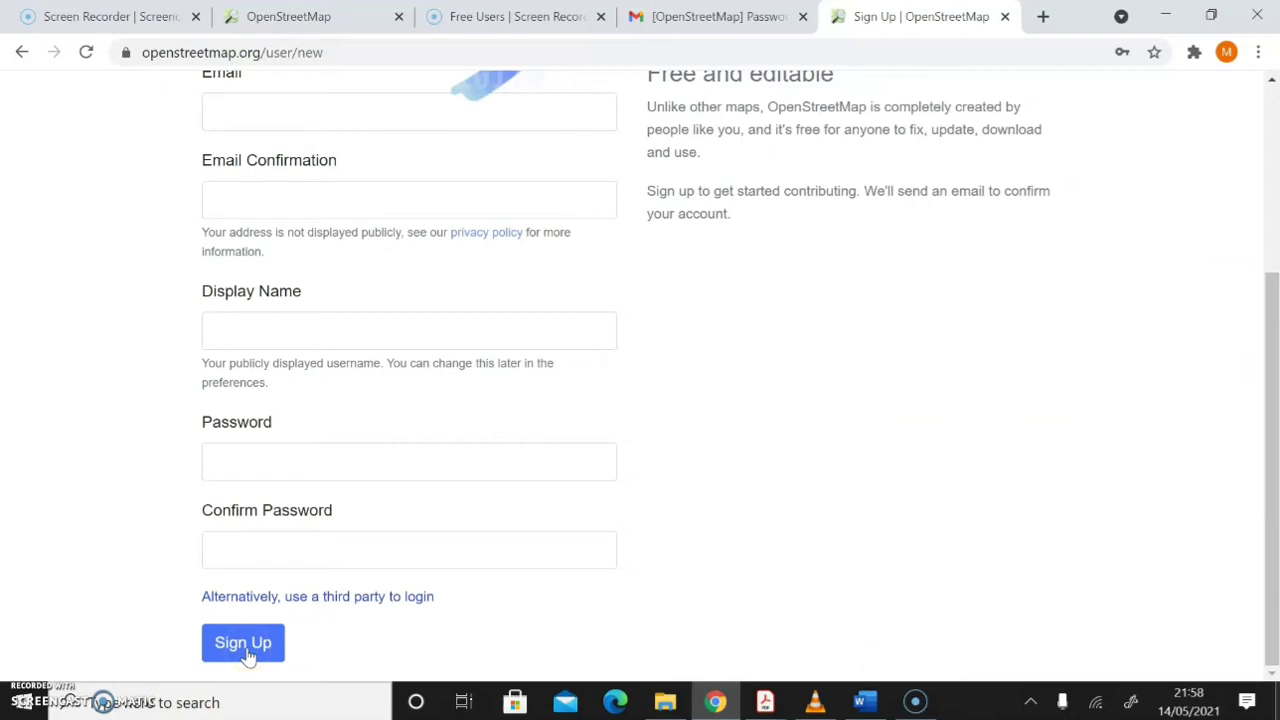
left_click(246, 650)
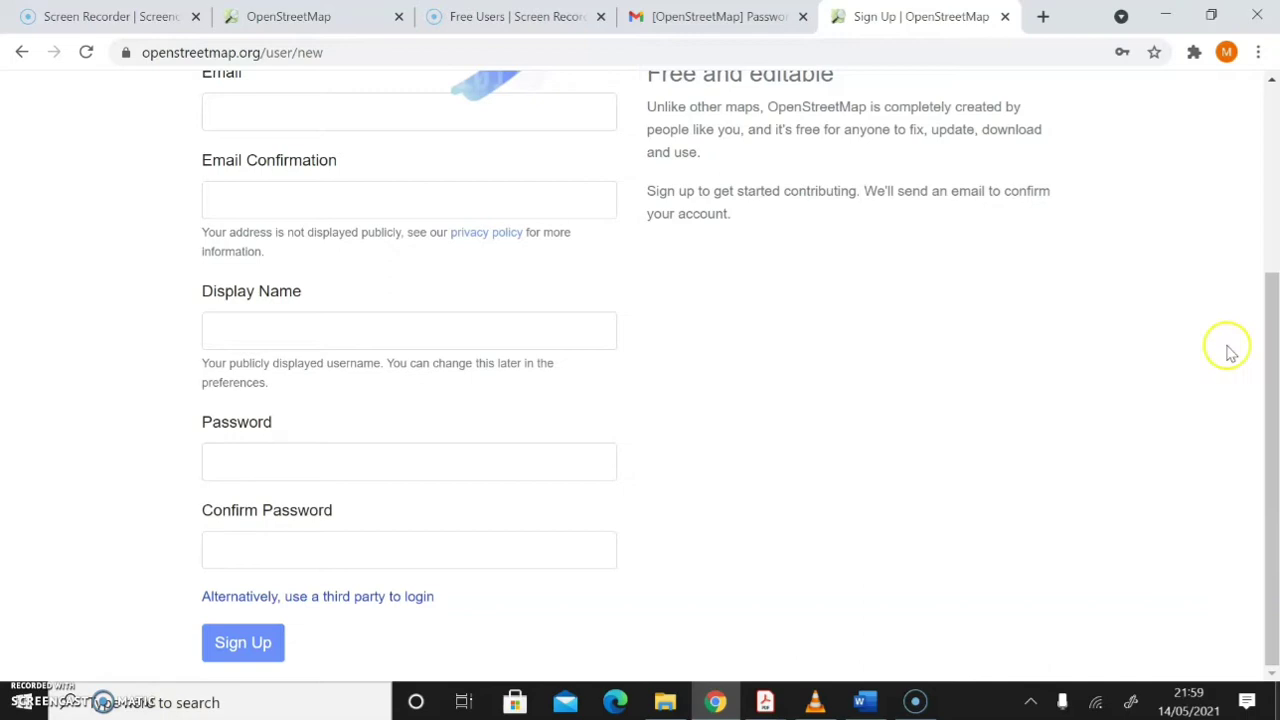
- Log in to OpenStreetMap with the saved username and autofilled password
scroll(1272, 360, "up", 3)
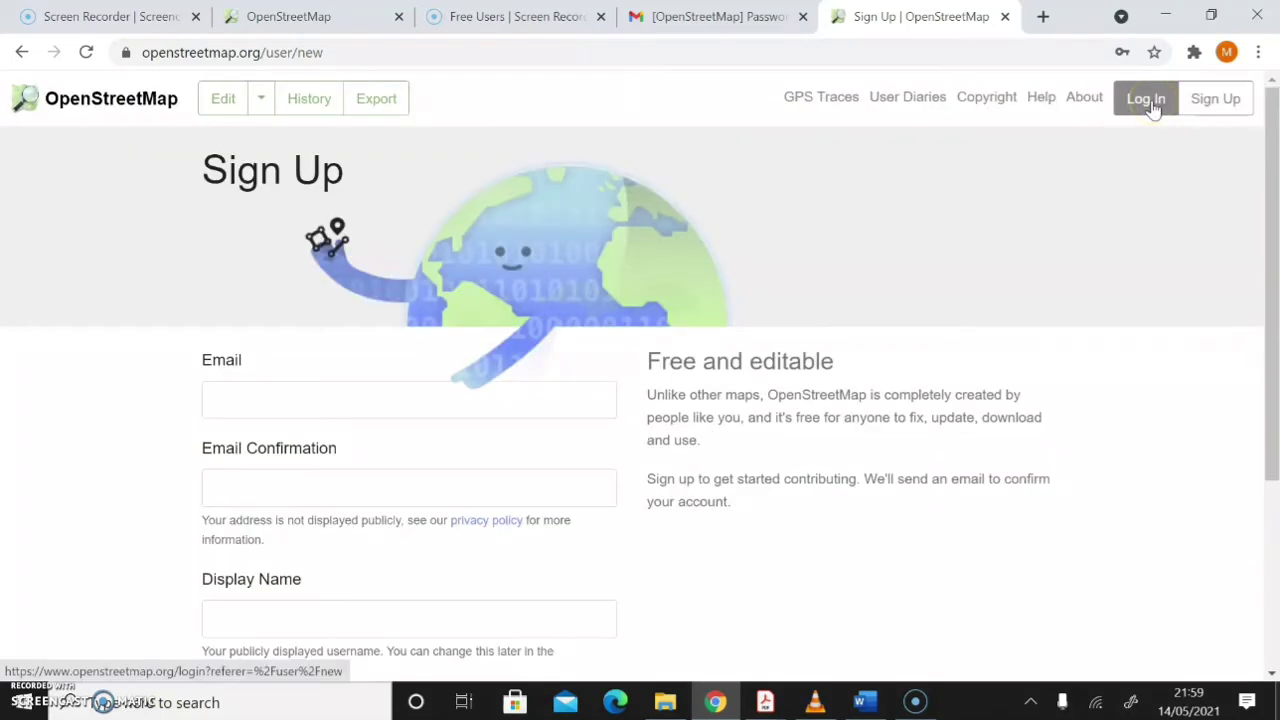
left_click(1146, 99)
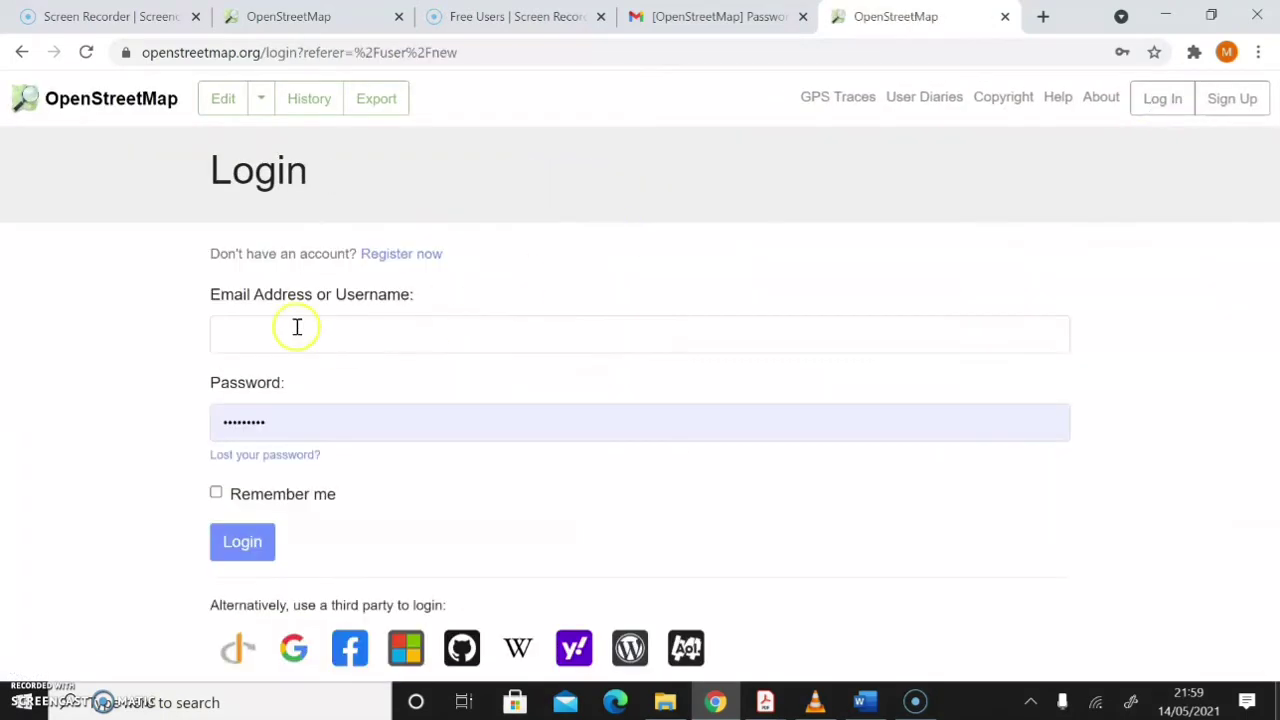
left_click(297, 327)
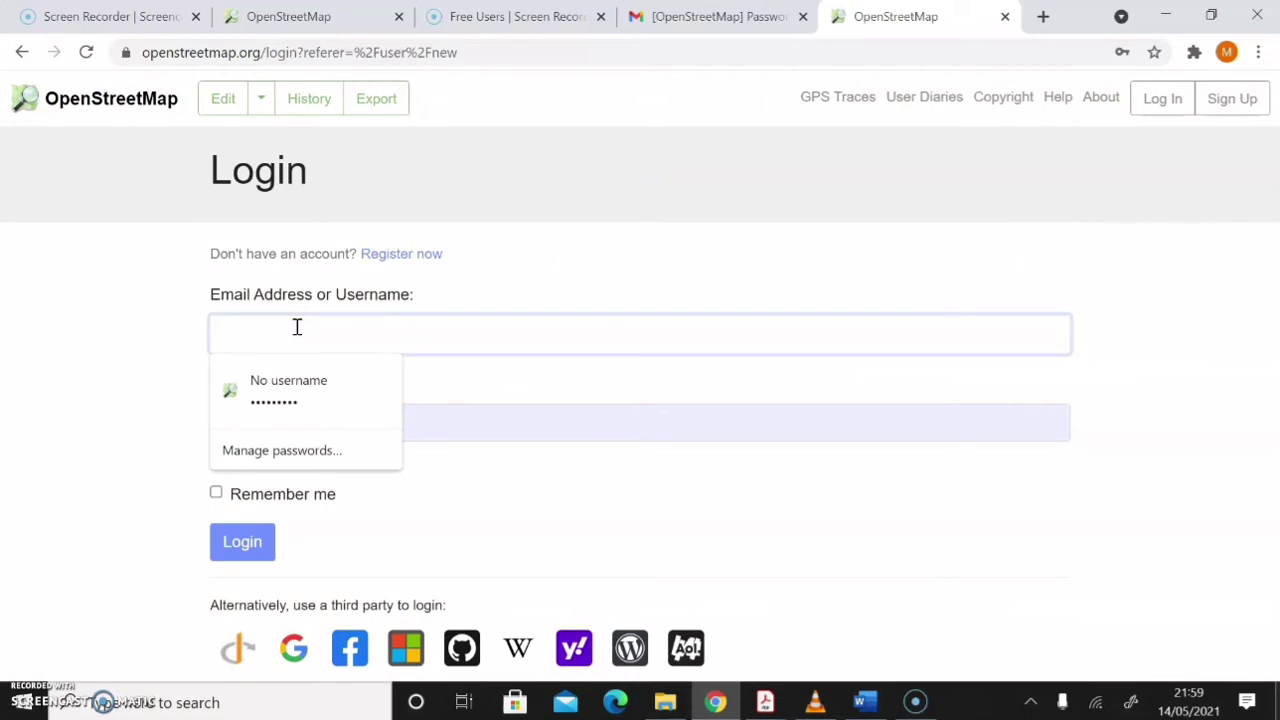
type("e")
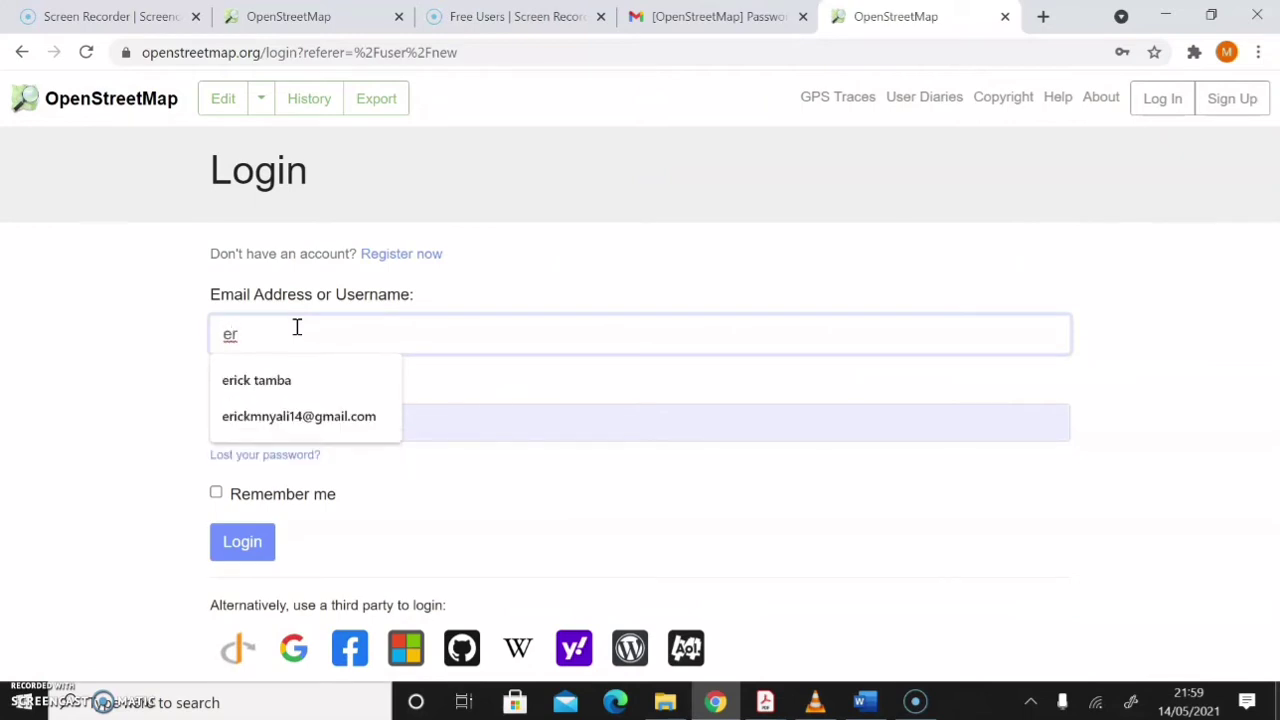
type("r")
left_click(290, 382)
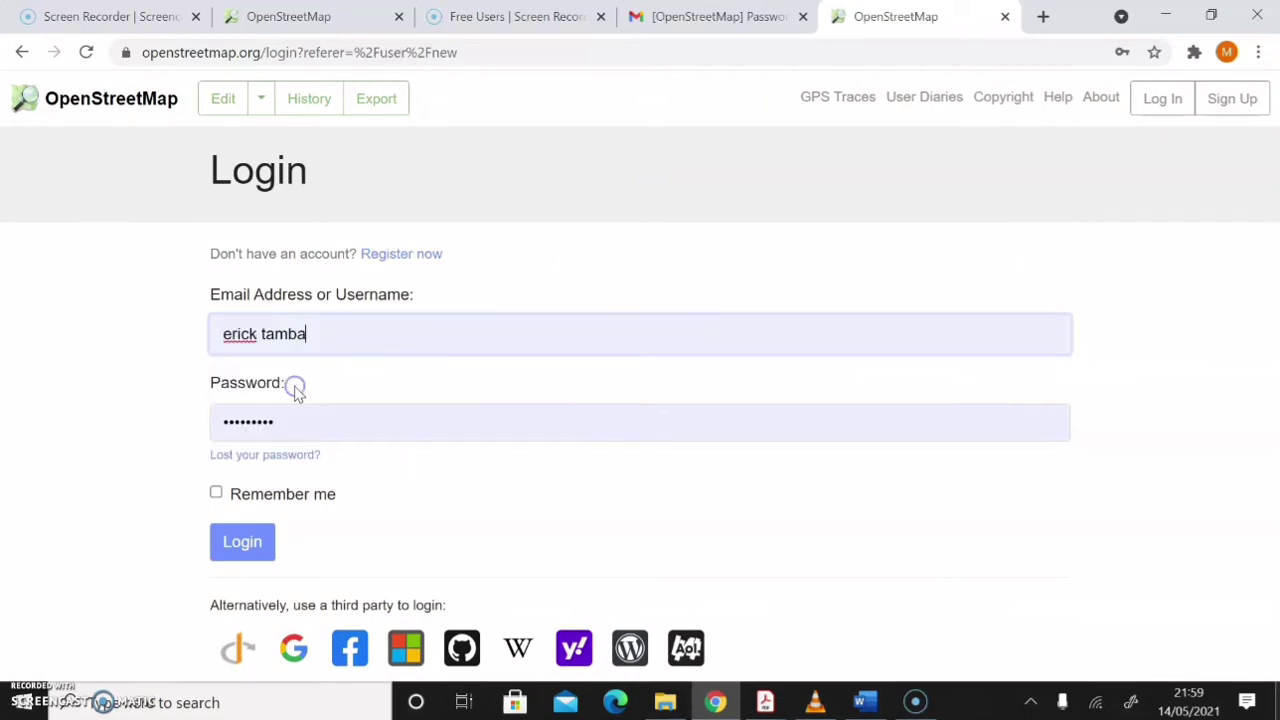
left_click(301, 420)
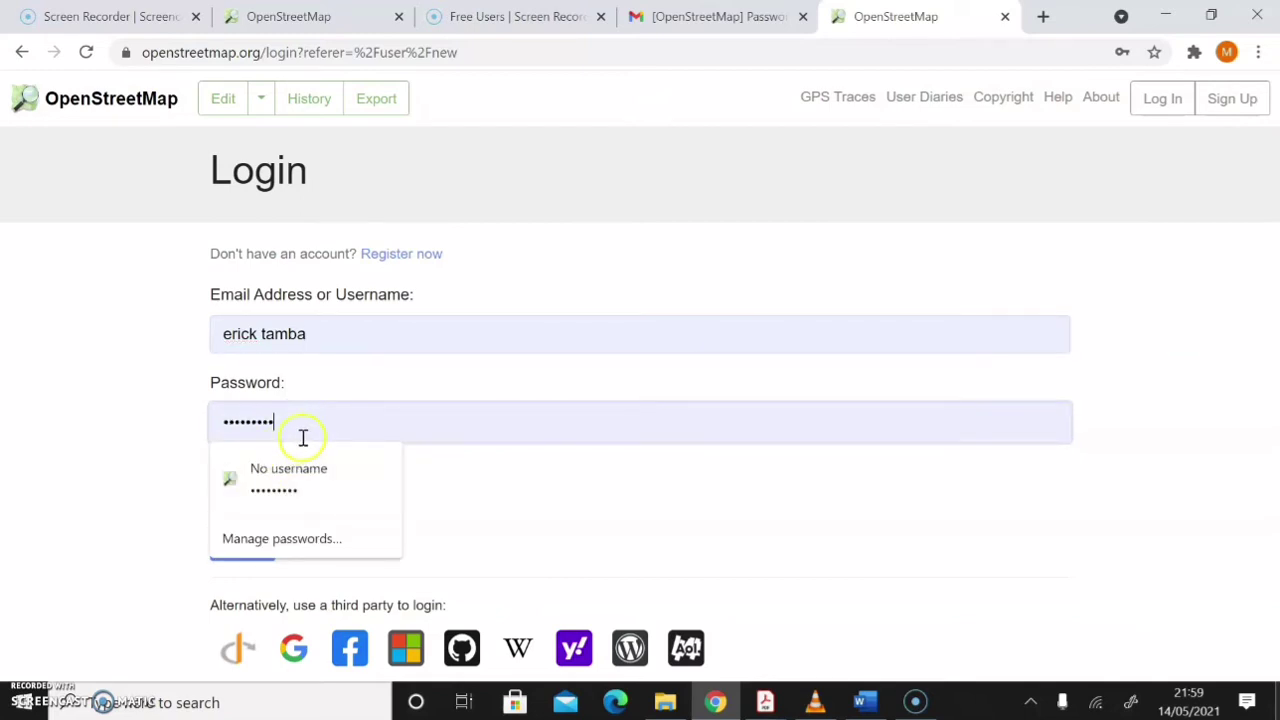
left_click(460, 484)
left_click(251, 543)
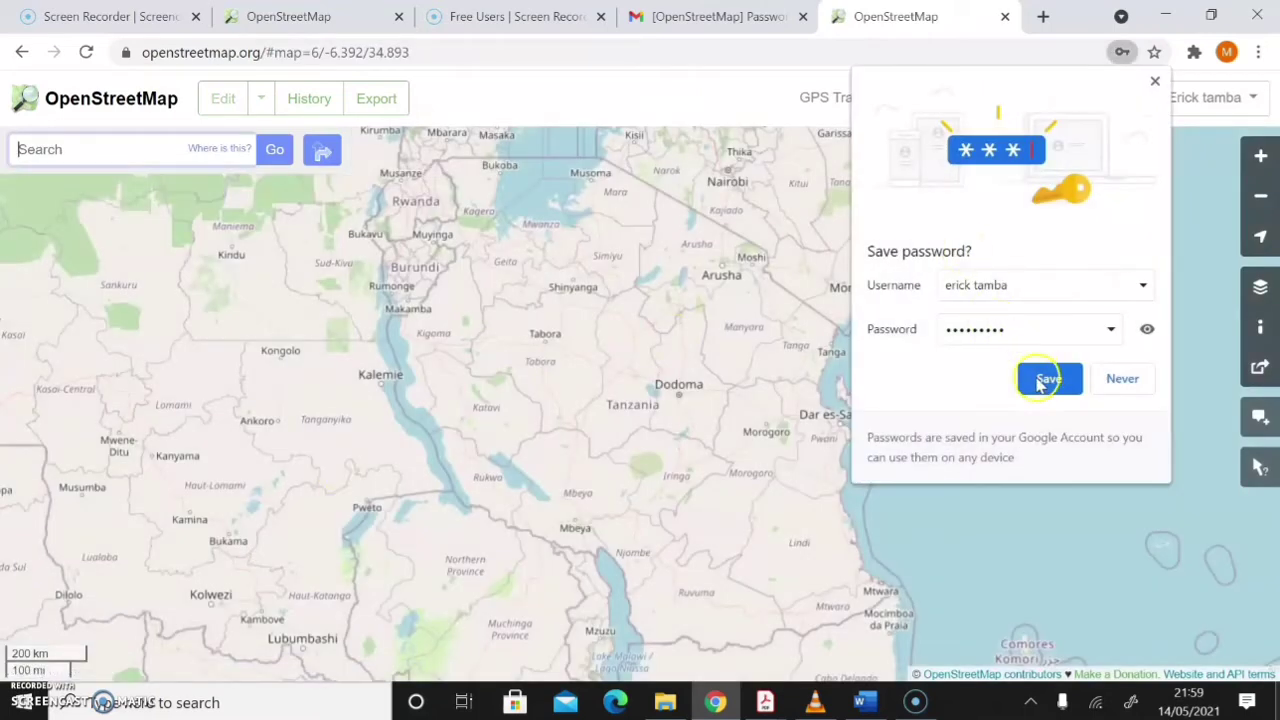
- Save the password in Chrome's prompt and nudge the Tanzania map up slightly
left_click(1078, 377)
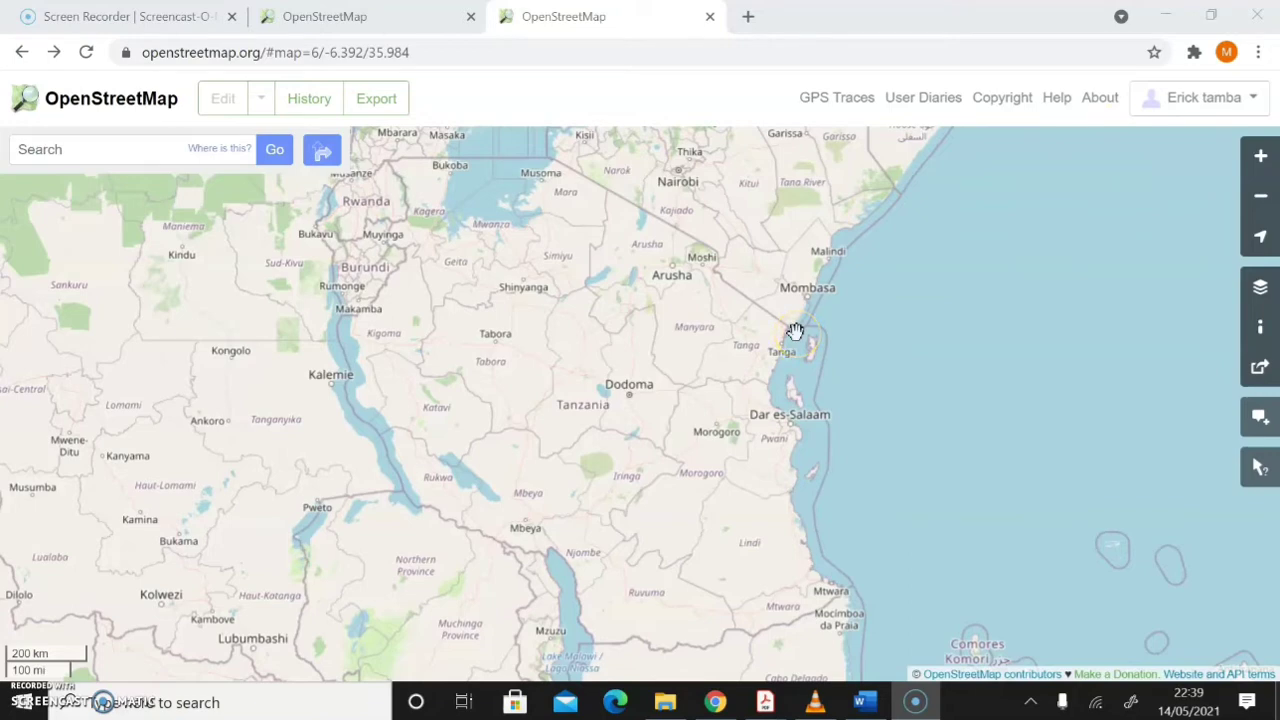
left_click(472, 397)
left_click_drag(870, 446, 866, 406)
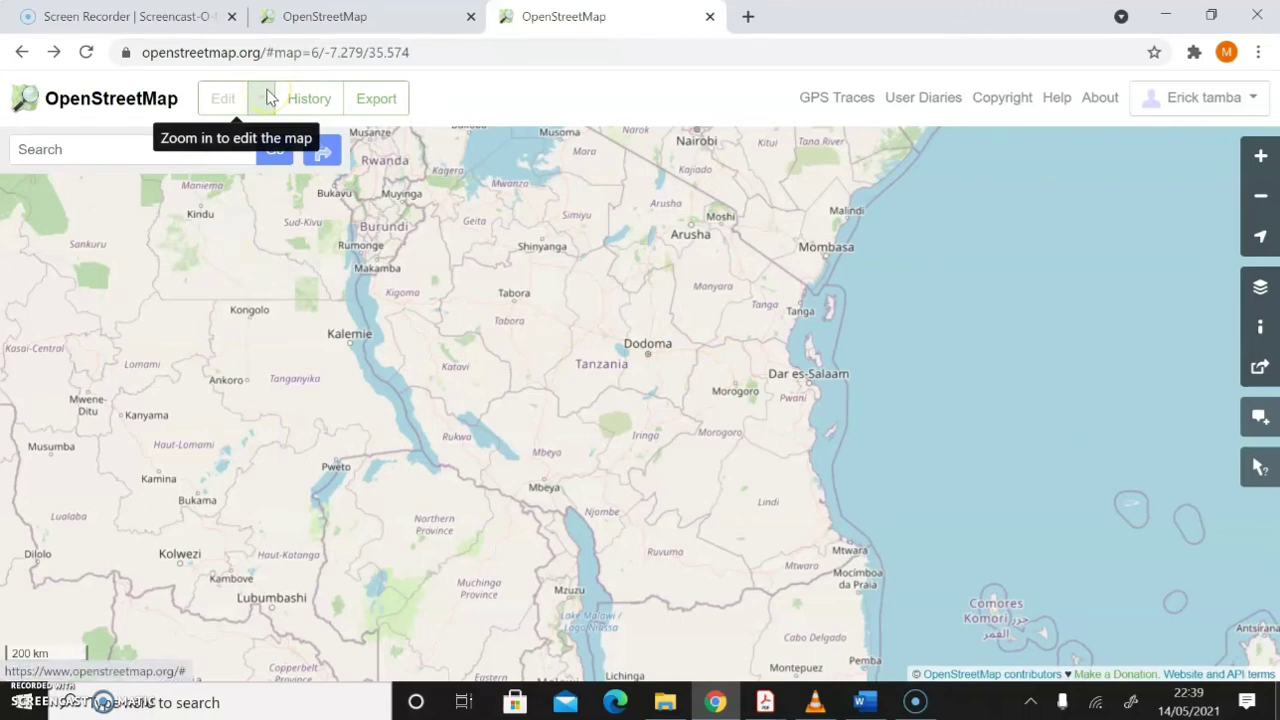
- Zoom in from all of Tanzania and centre the map on Morogoro town
left_click(1261, 160)
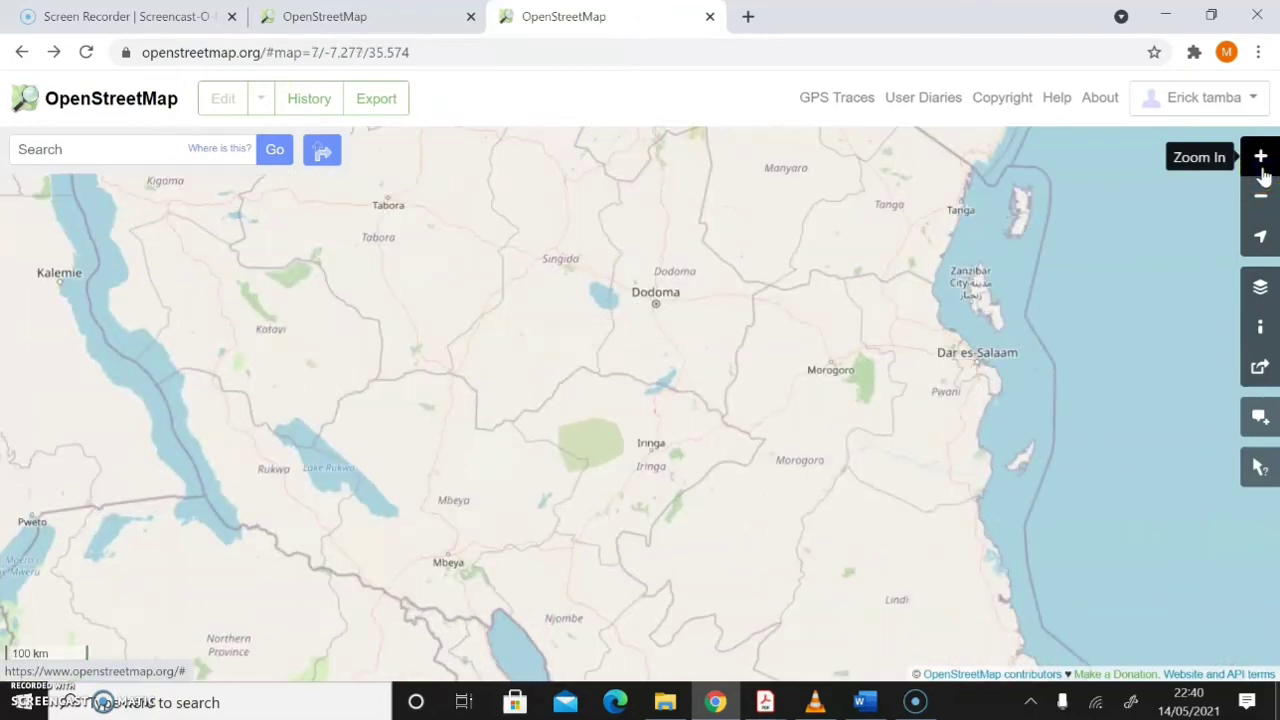
left_click(1262, 170)
left_click_drag(1017, 371, 782, 455)
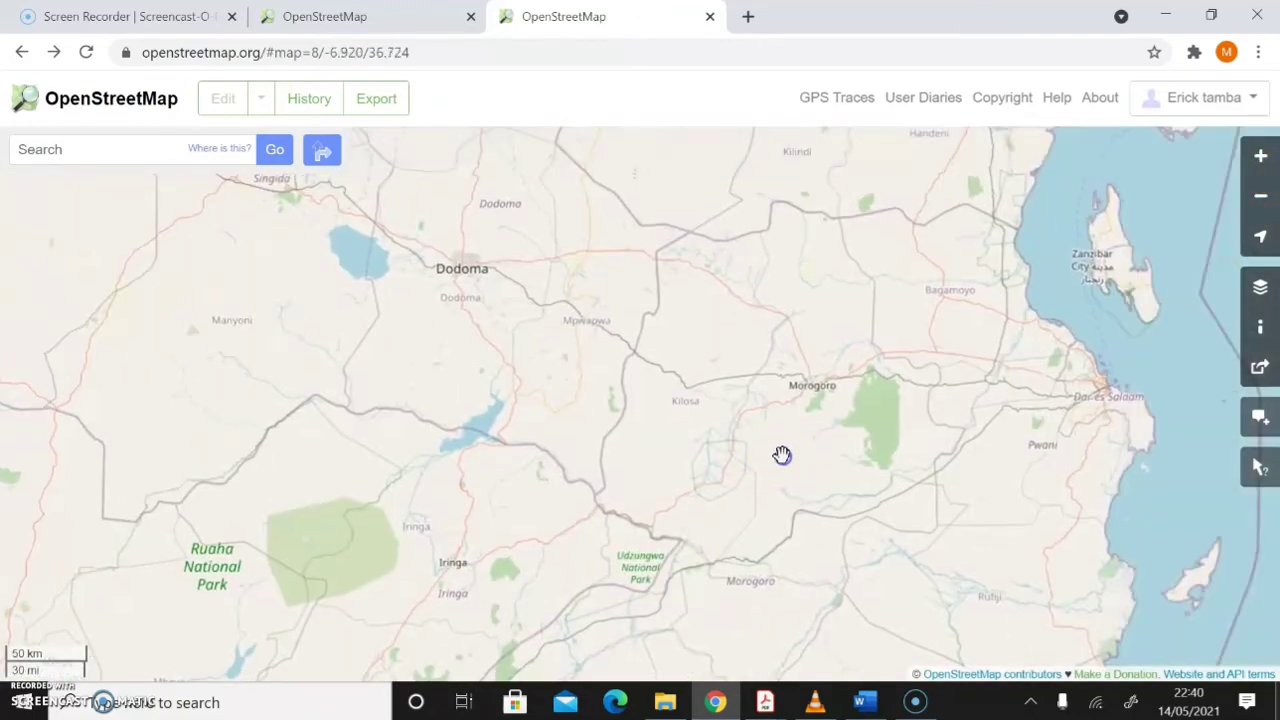
left_click_drag(957, 437, 763, 509)
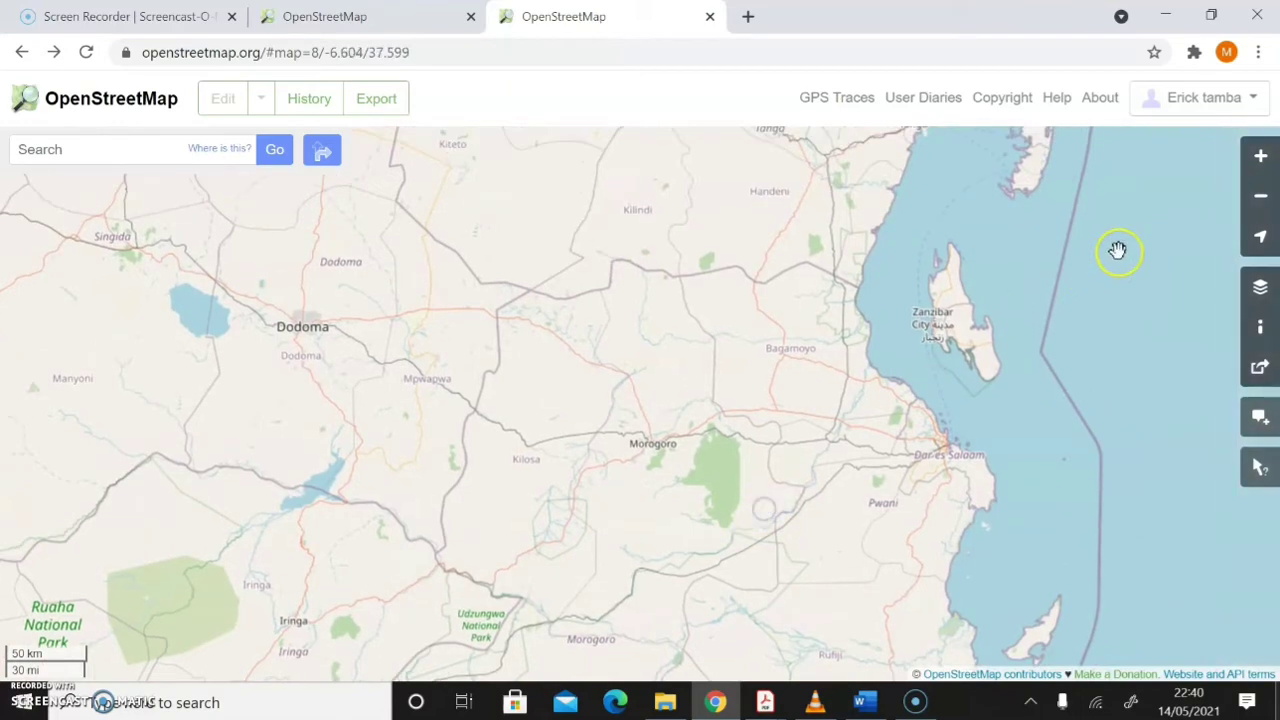
left_click(1265, 160)
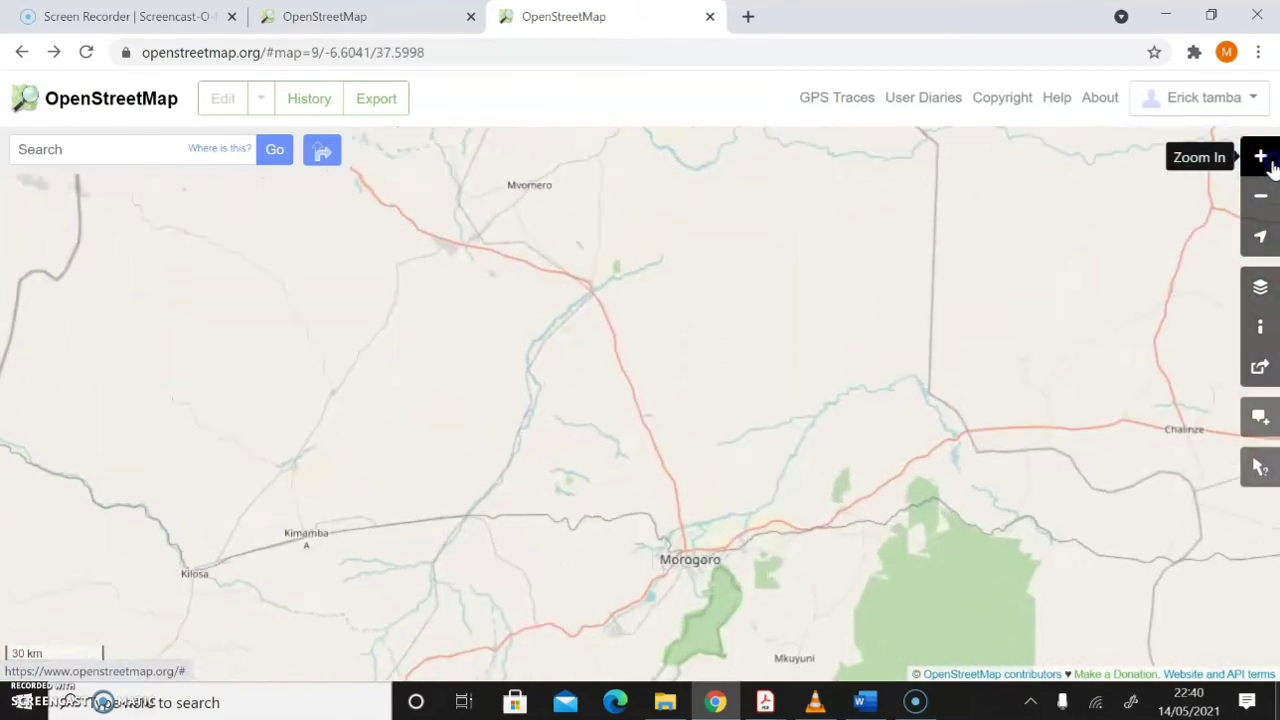
left_click_drag(782, 480, 808, 366)
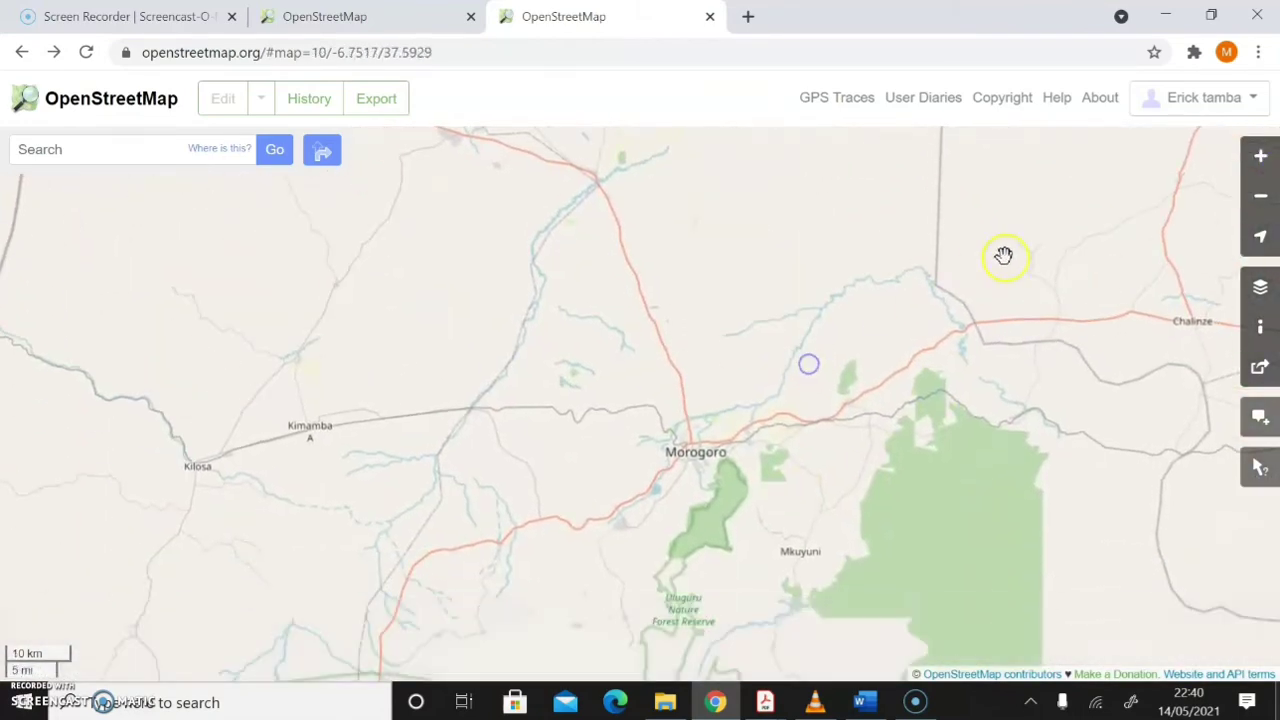
left_click(1261, 157)
left_click(1261, 157)
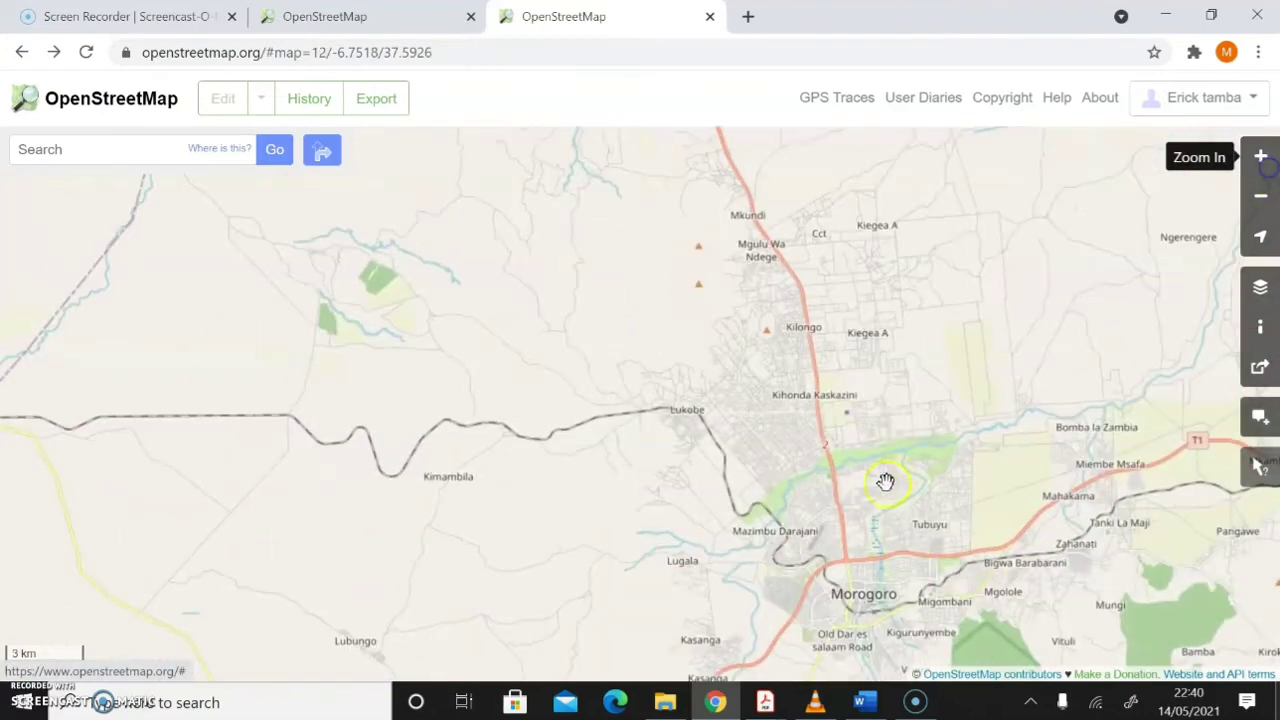
left_click_drag(834, 543, 872, 310)
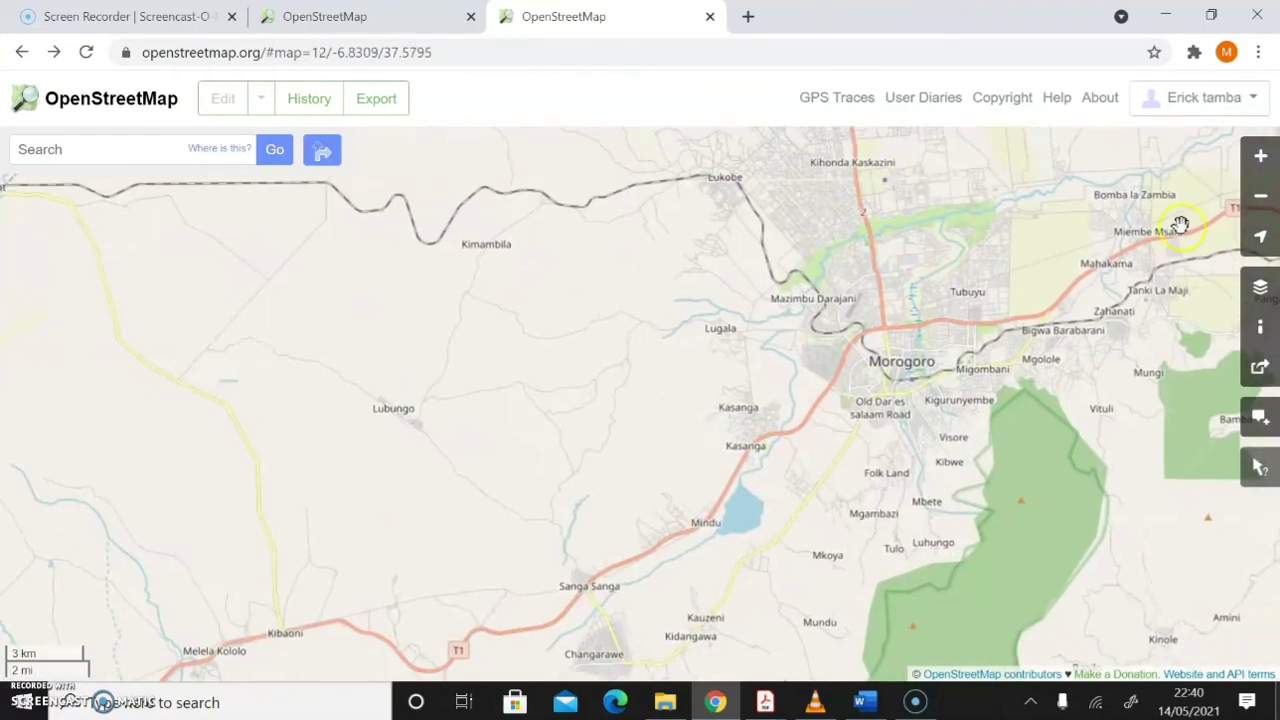
- Zoom to street level 16 on Kasanga, west of Morogoro along Iringa Road
left_click(1261, 157)
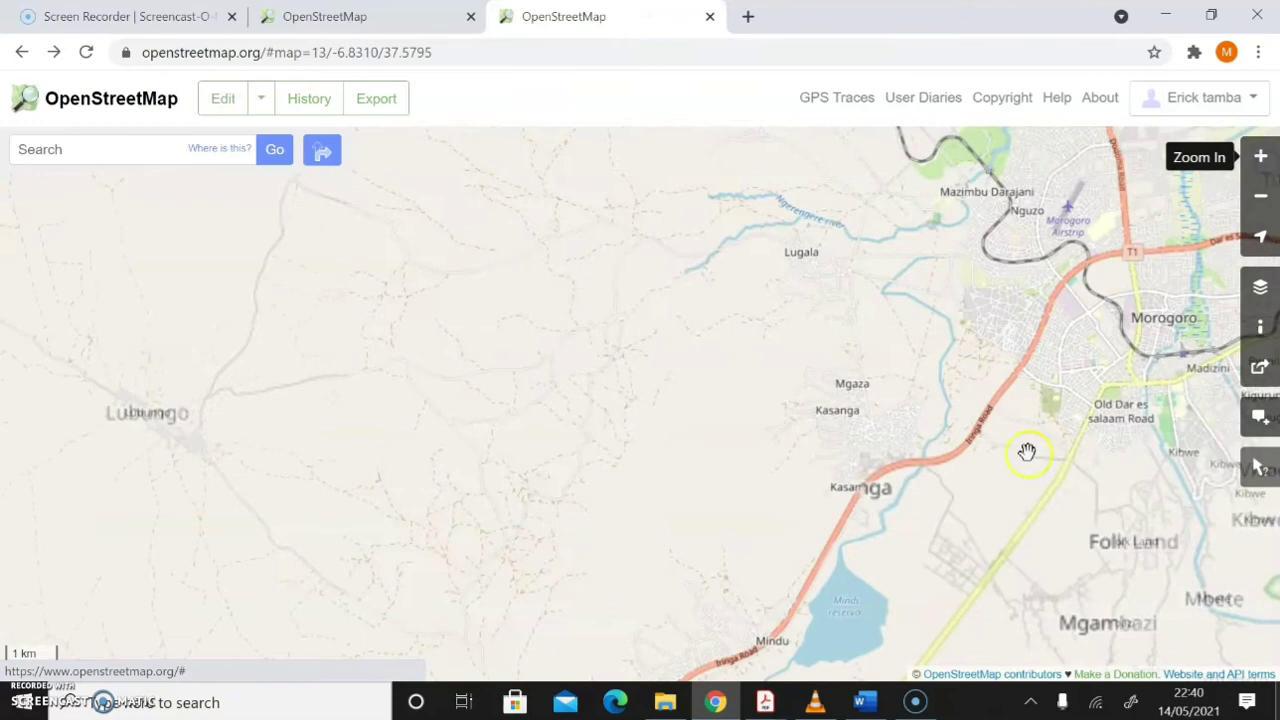
left_click_drag(1068, 397, 763, 445)
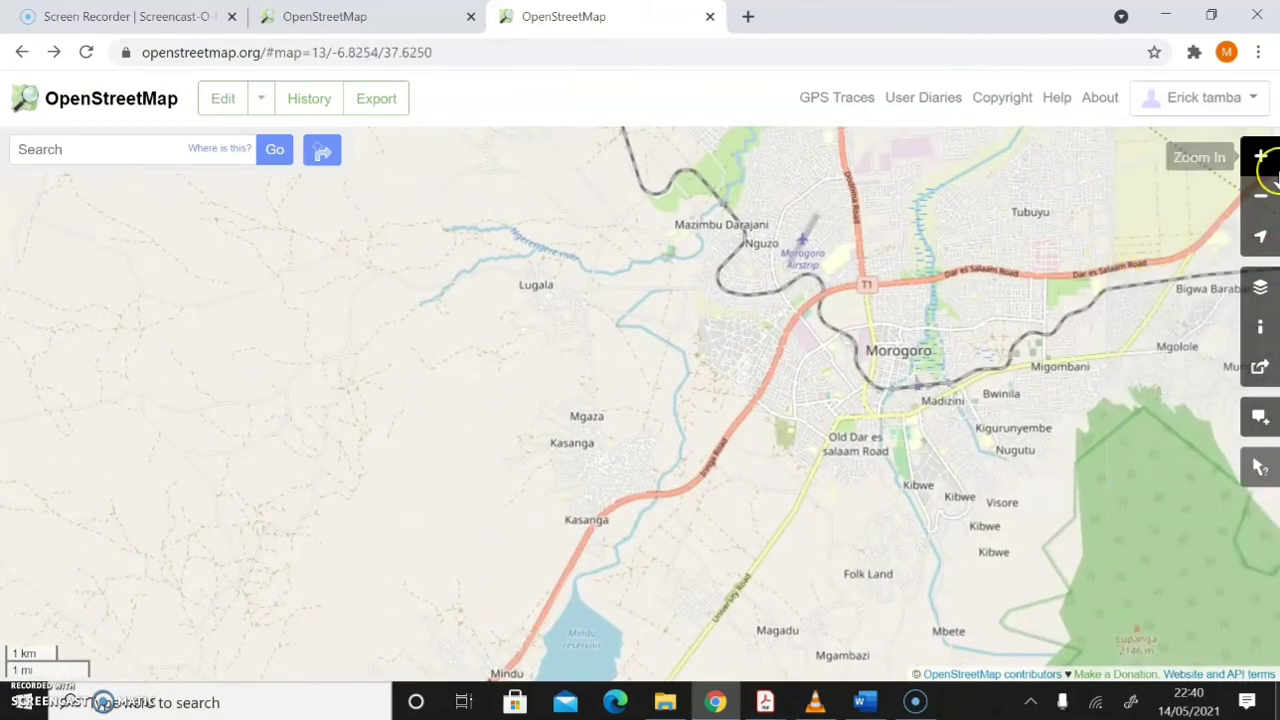
left_click(1261, 158)
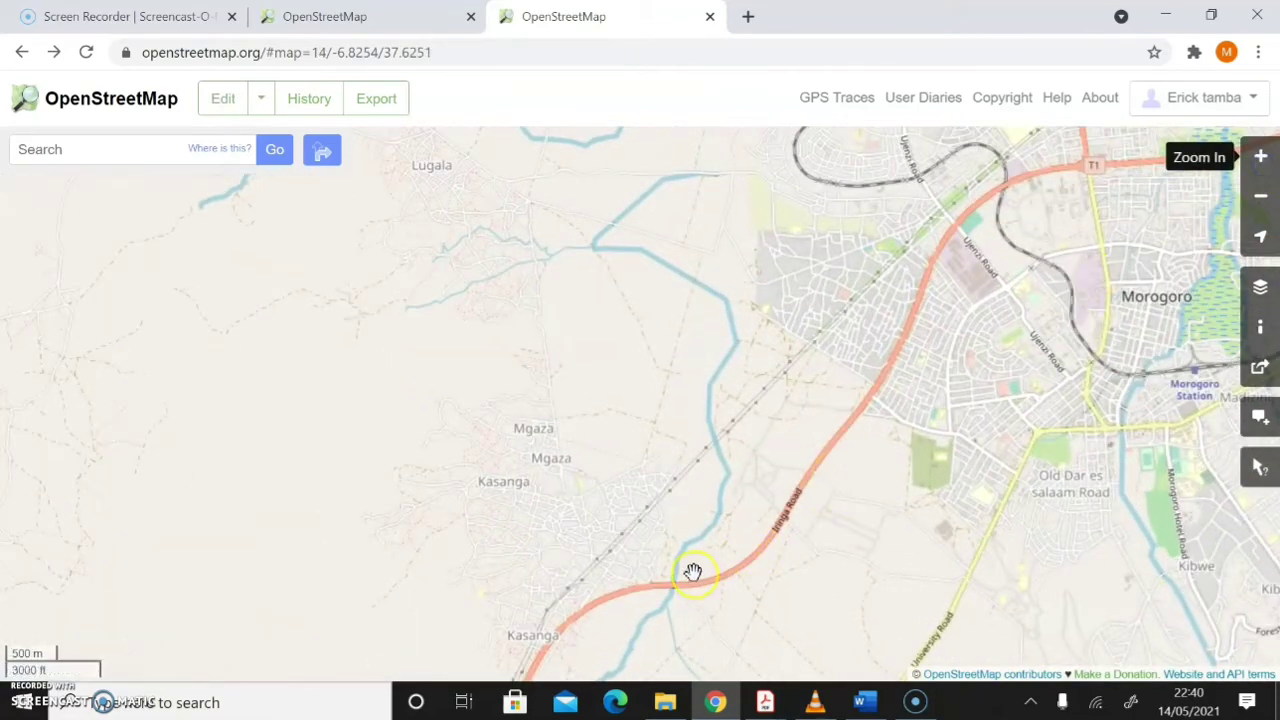
left_click_drag(770, 451, 814, 383)
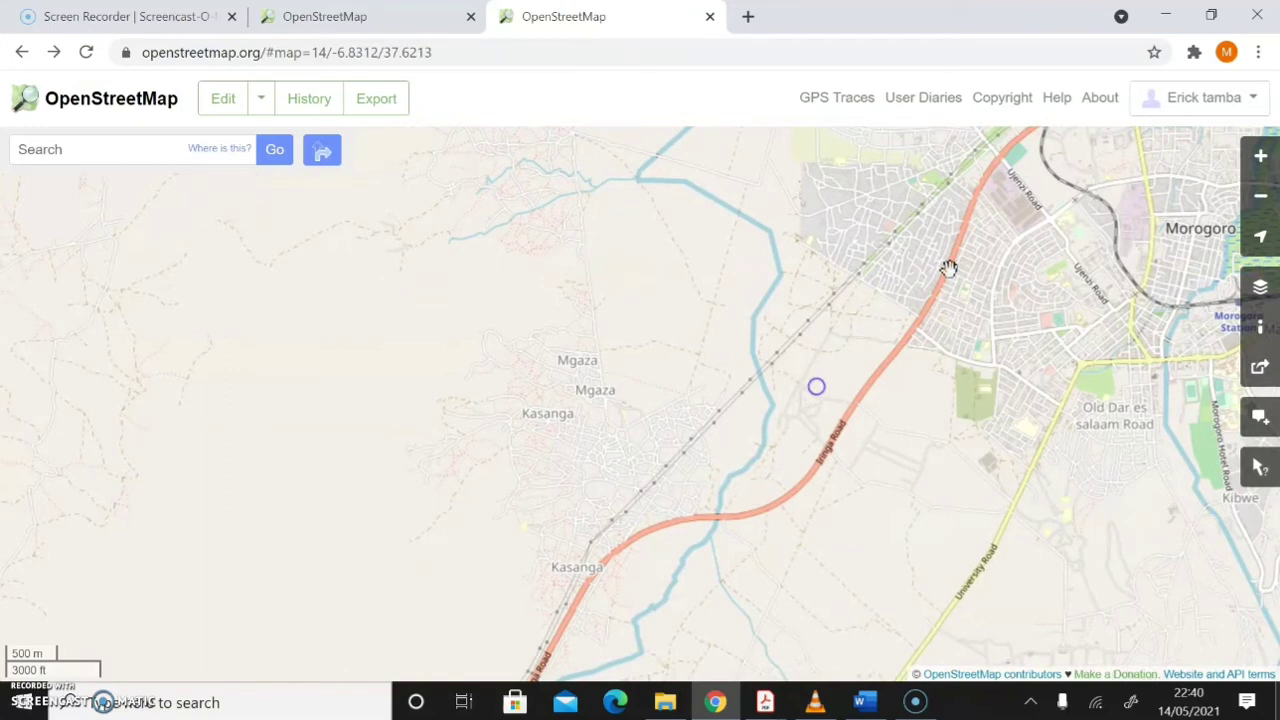
left_click(1260, 158)
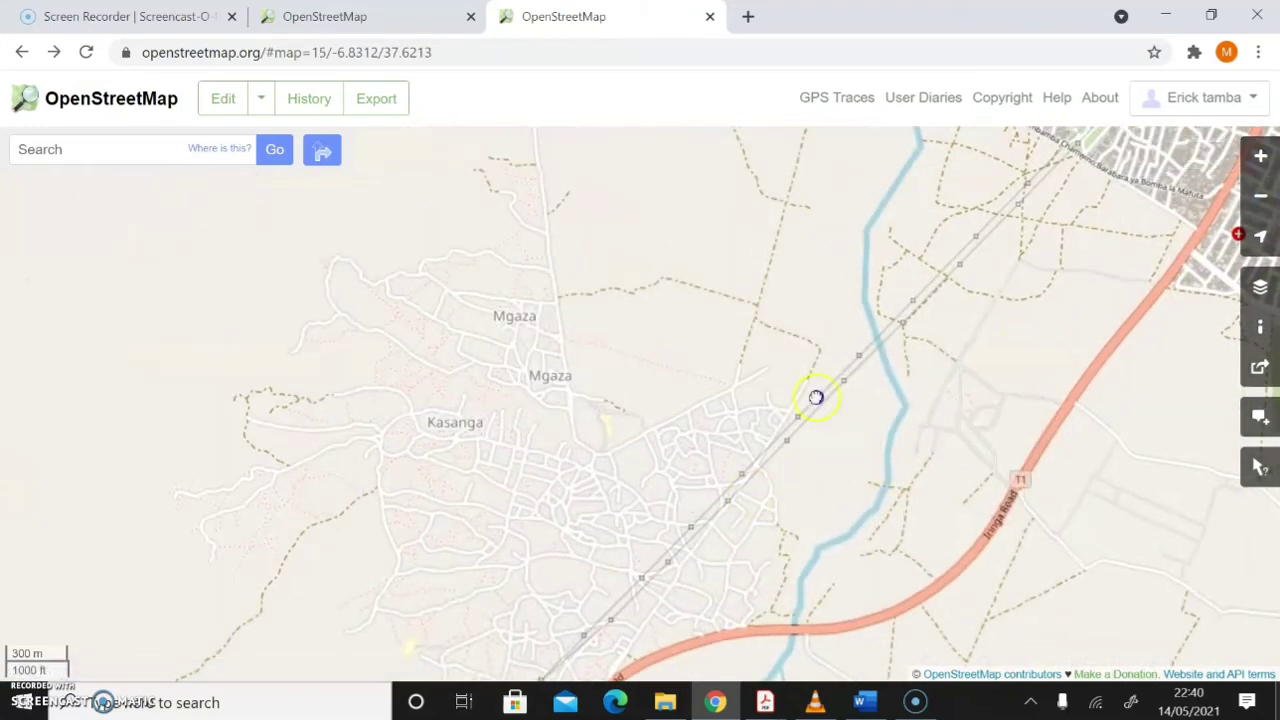
left_click_drag(816, 397, 894, 249)
left_click(1259, 160)
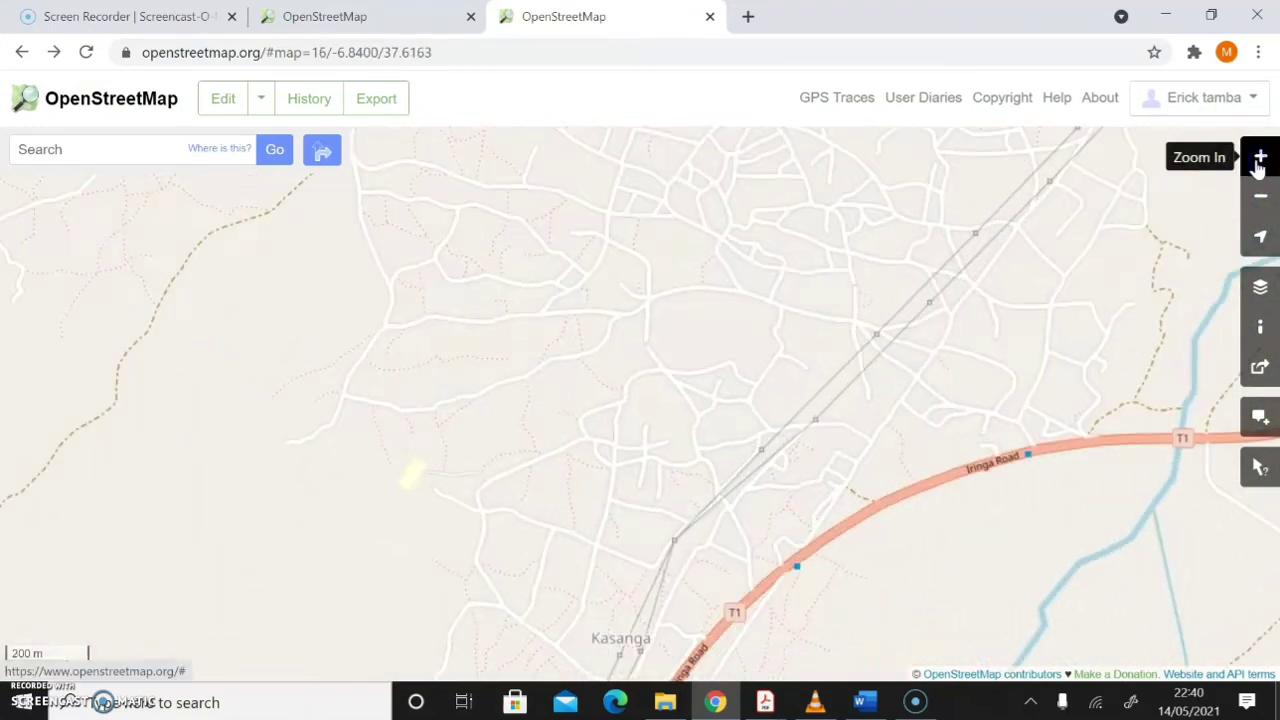
left_click_drag(766, 323, 590, 453)
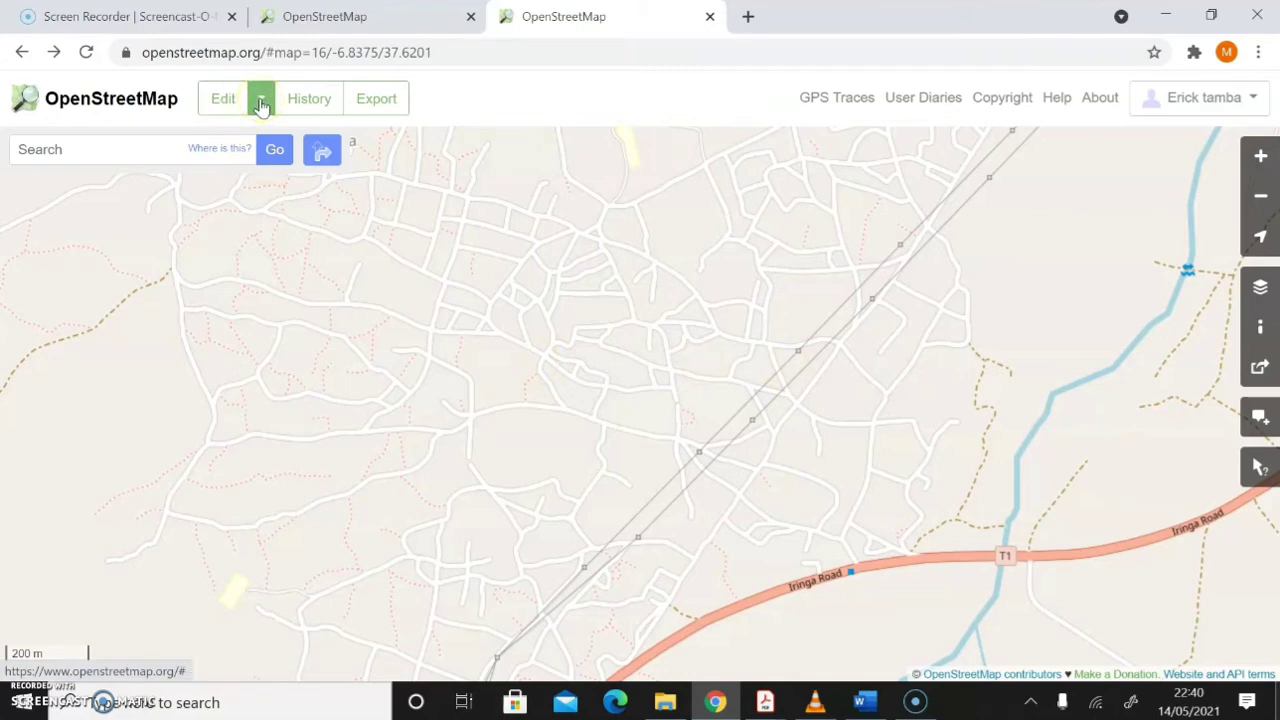
- Open the Kasanga area in the iD in-browser editor from the Edit dropdown
left_click(261, 100)
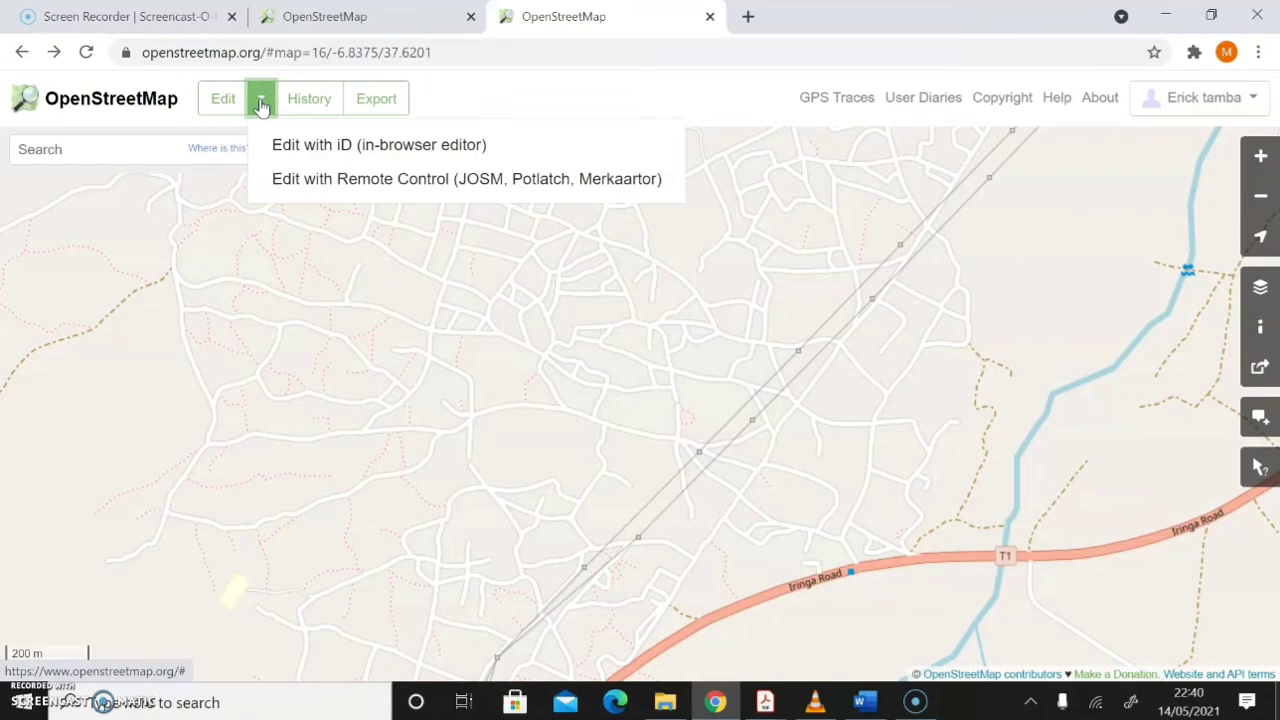
left_click(310, 143)
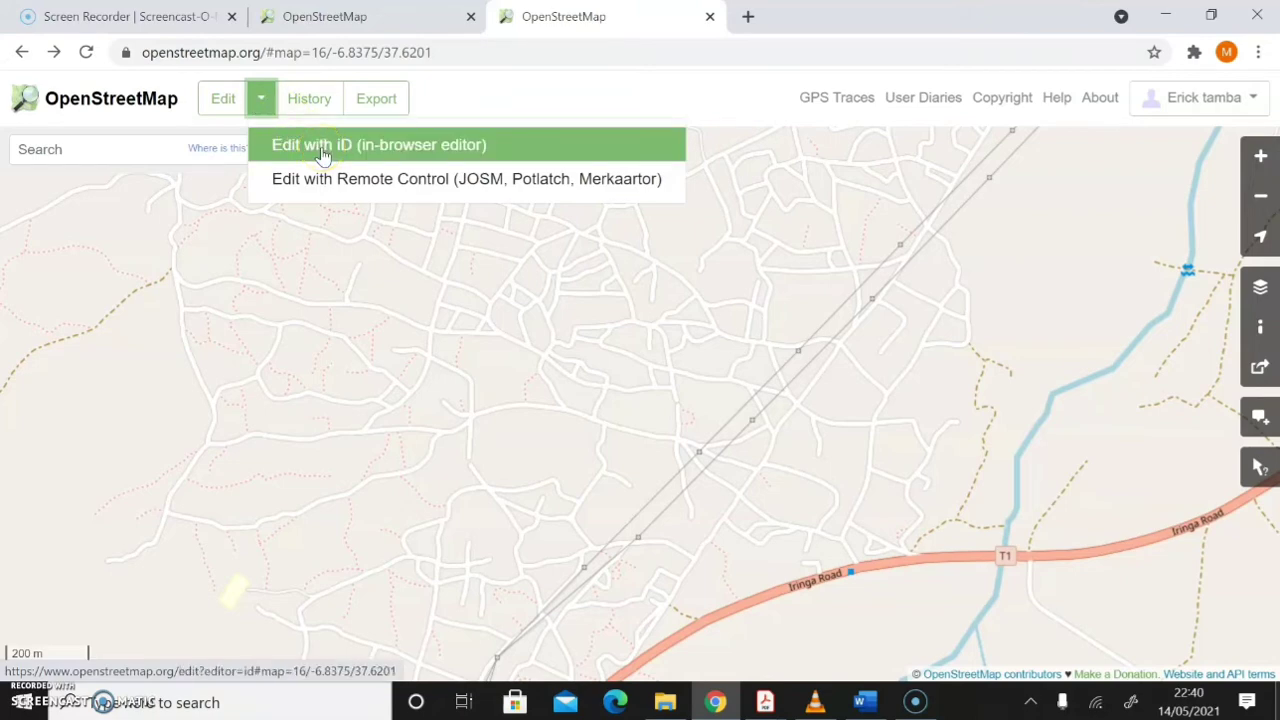
left_click(340, 153)
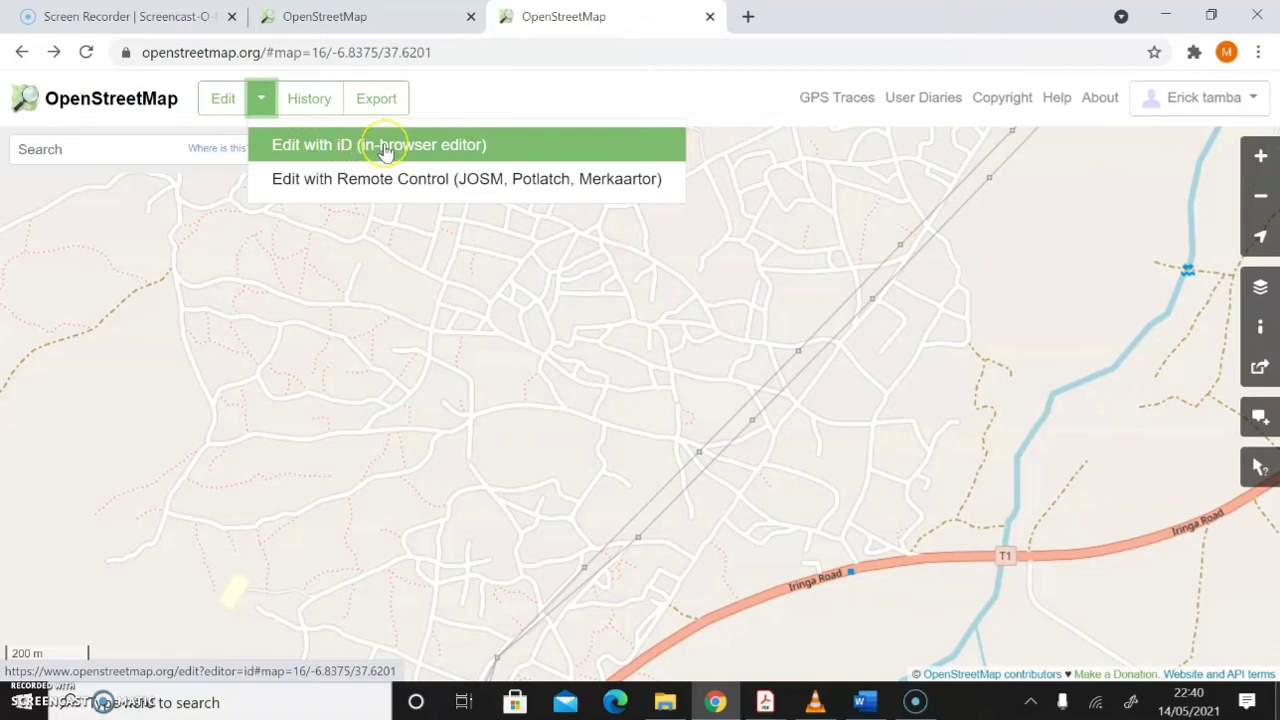
left_click(385, 148)
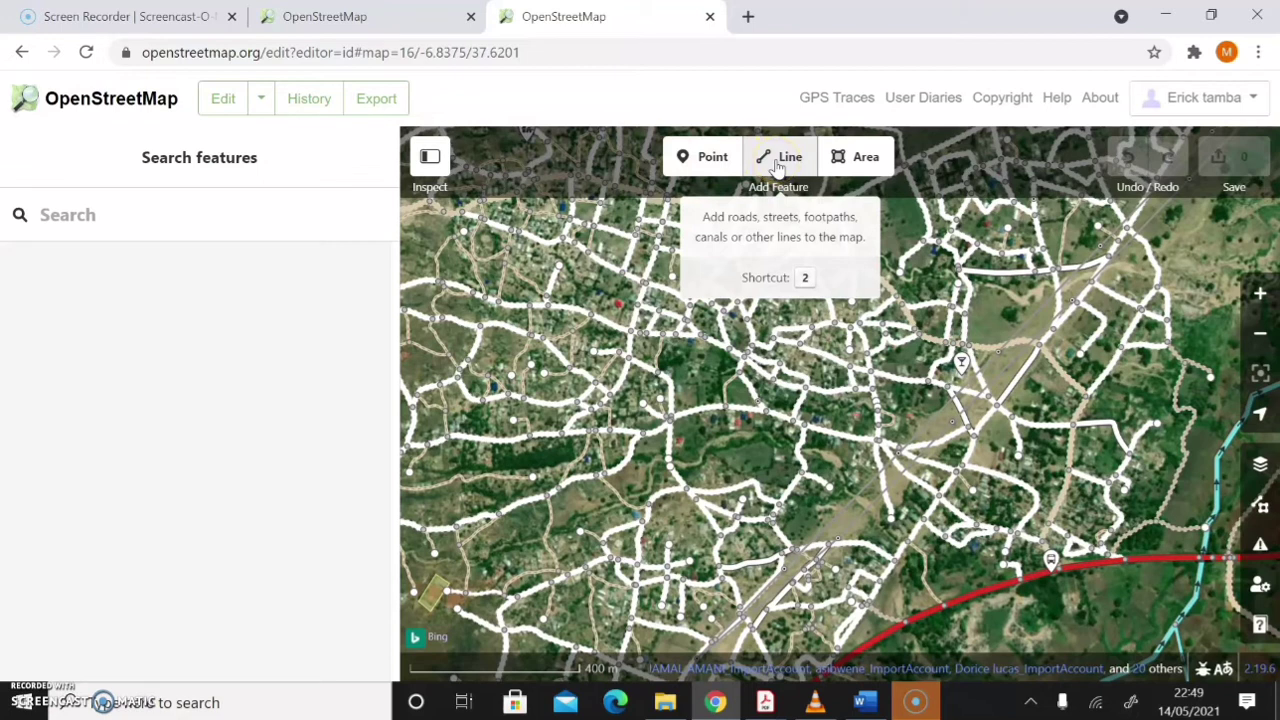
left_click(866, 164)
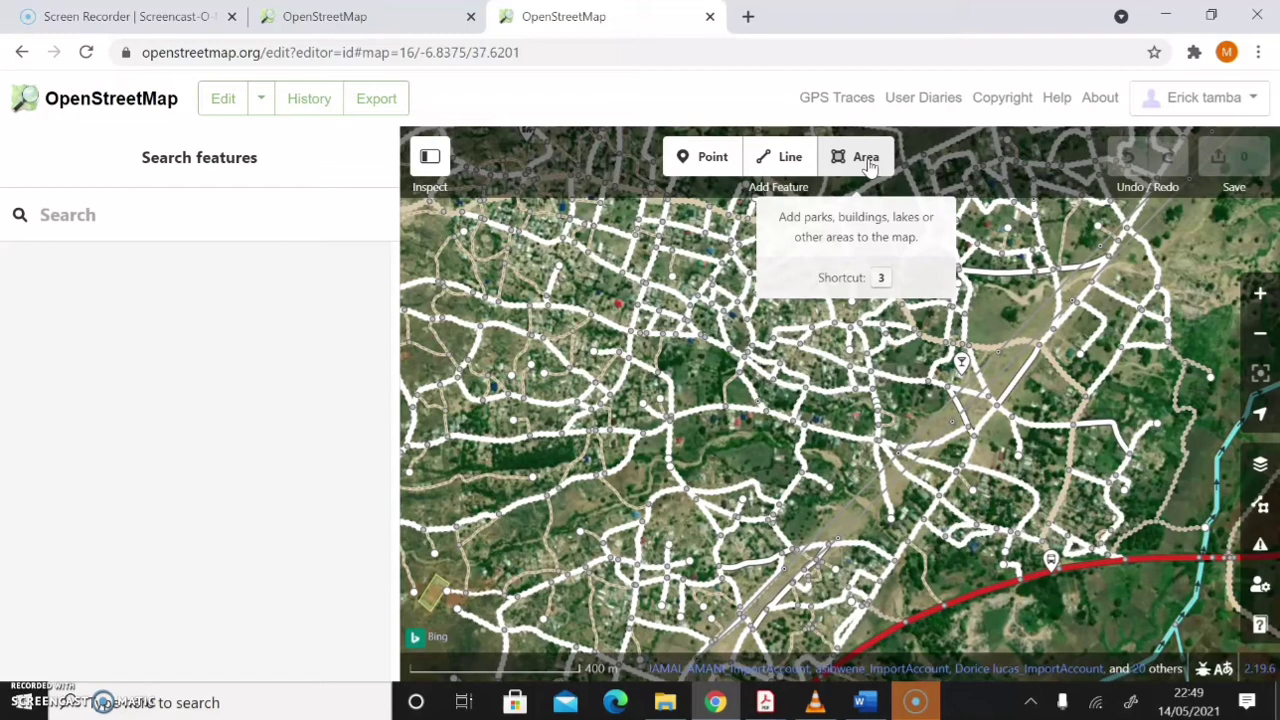
left_click(866, 160)
left_click(697, 350)
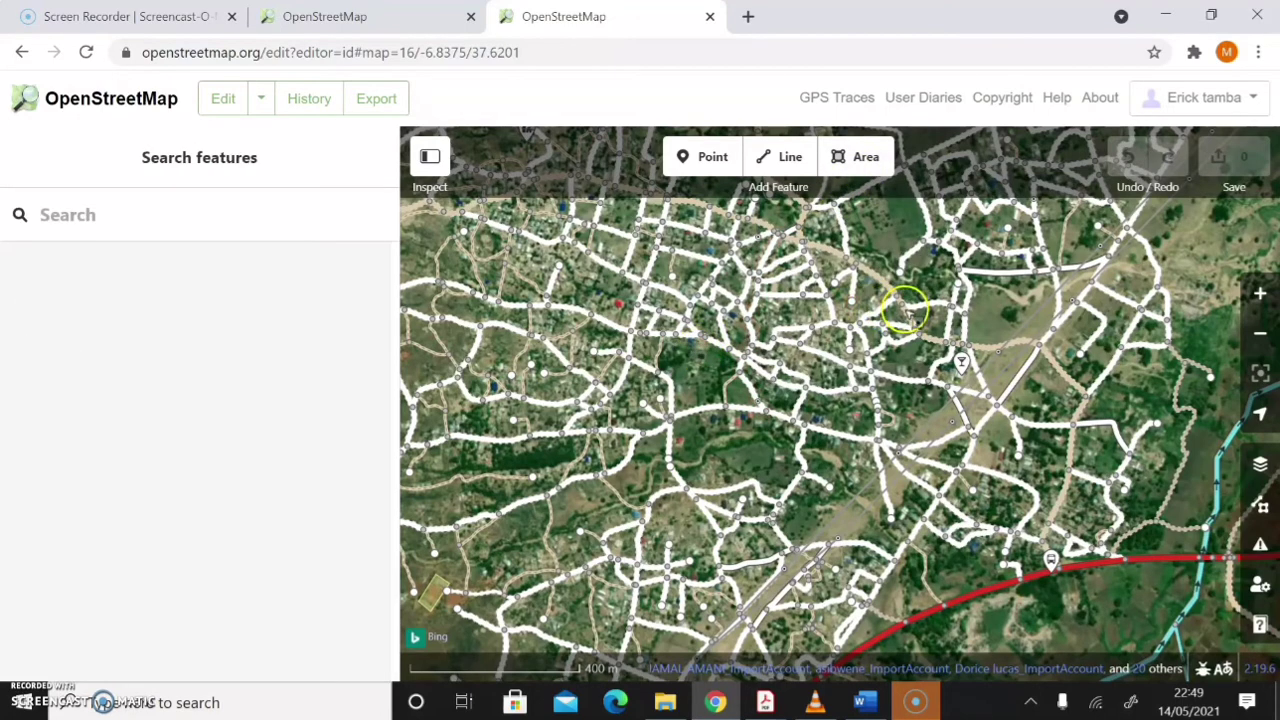
left_click(620, 428)
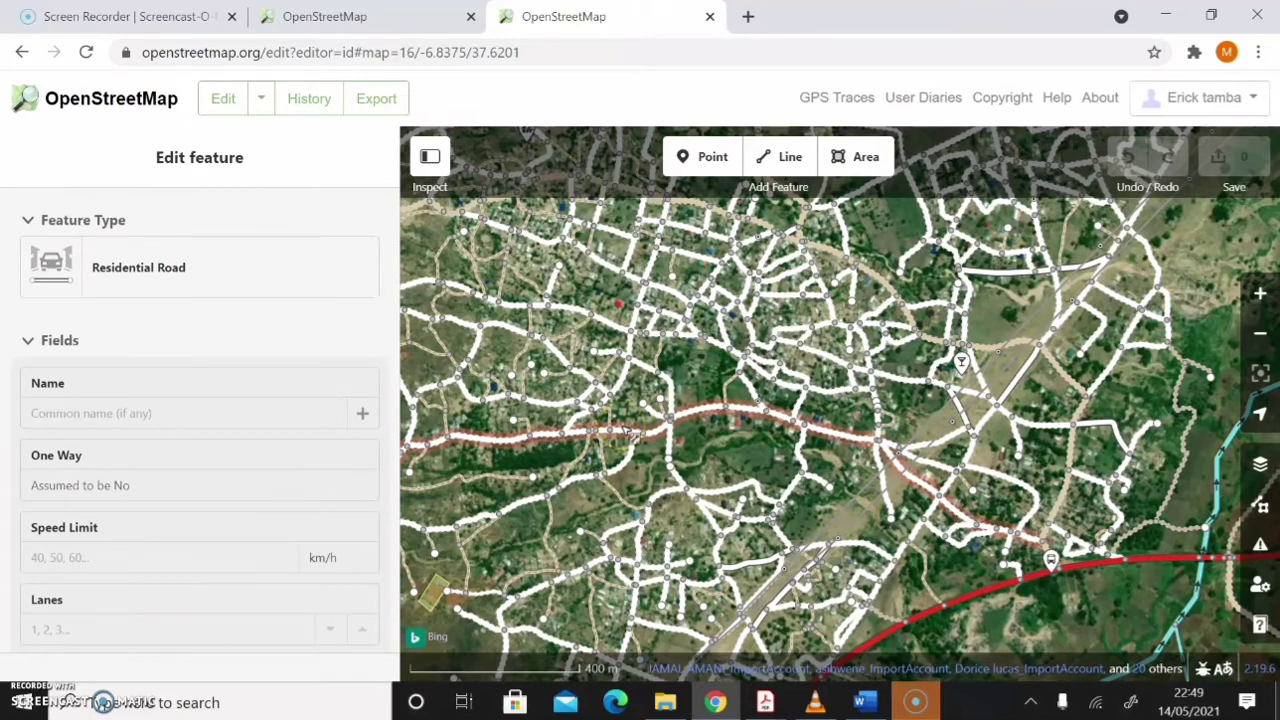
left_click(635, 420)
left_click(970, 210)
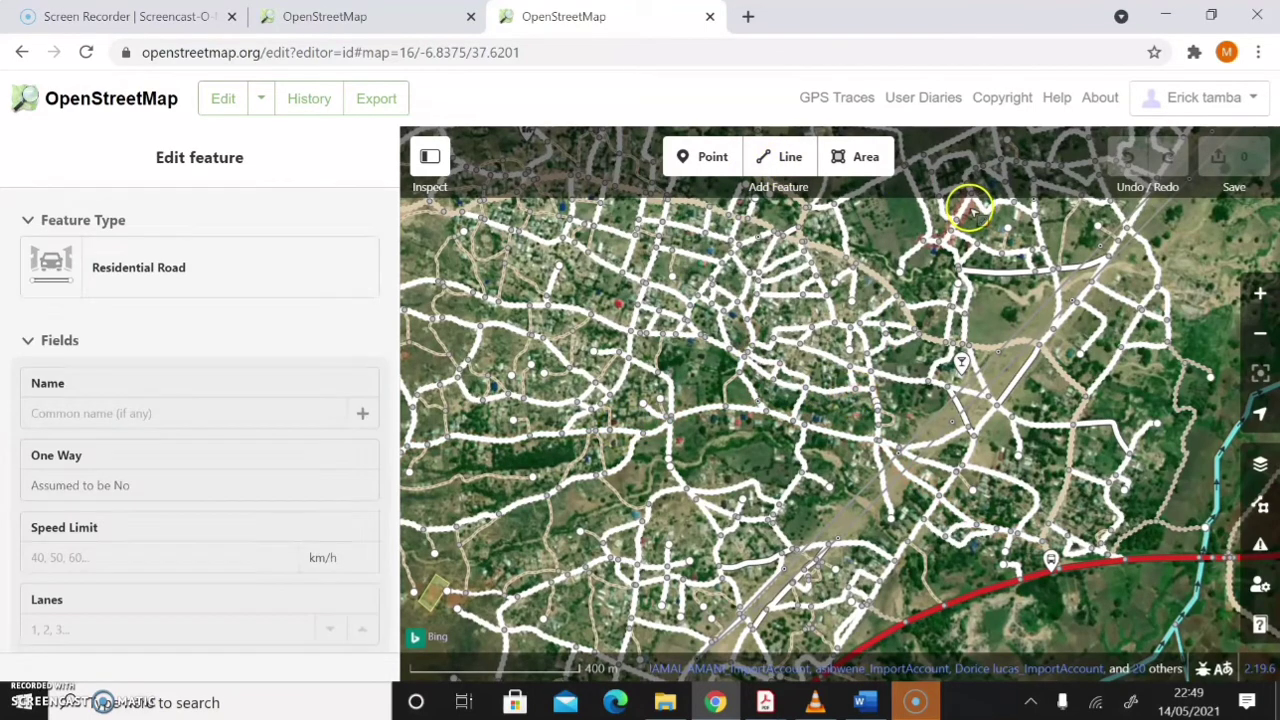
- Zoom in to level 21 and centre the grey-roofed building beside the road junction
left_click(1262, 300)
left_click(1262, 300)
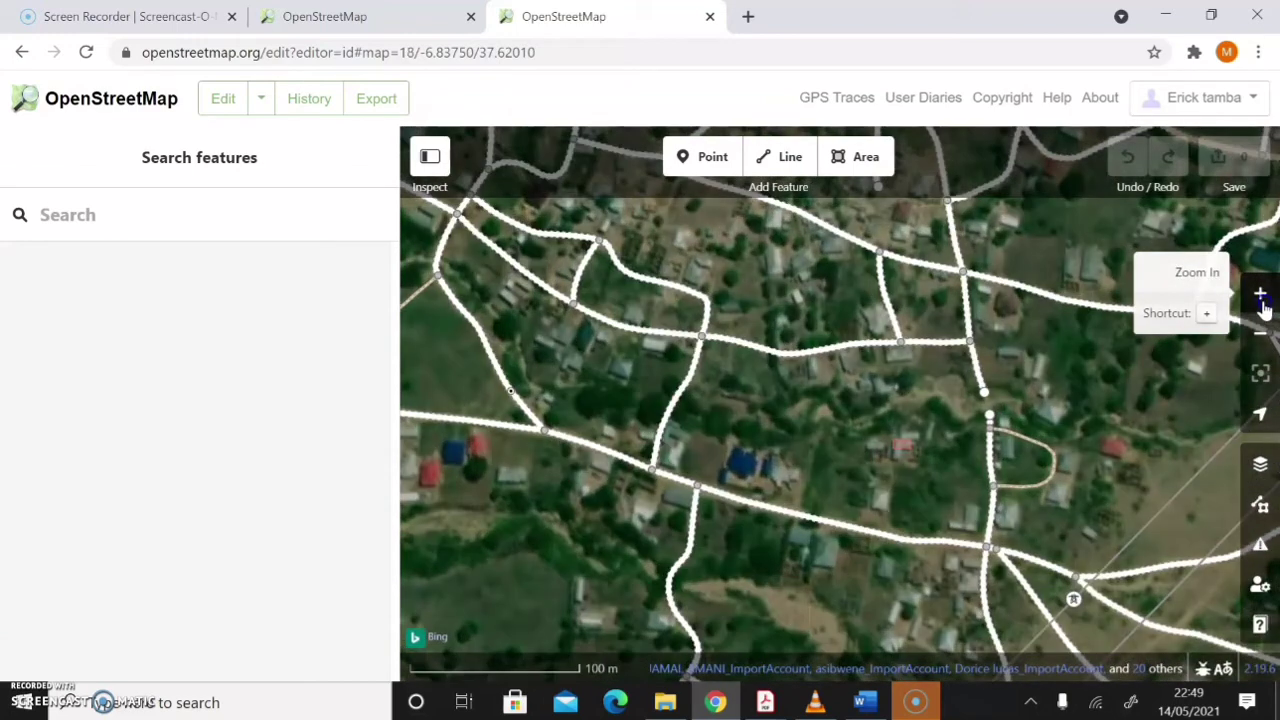
left_click(1262, 298)
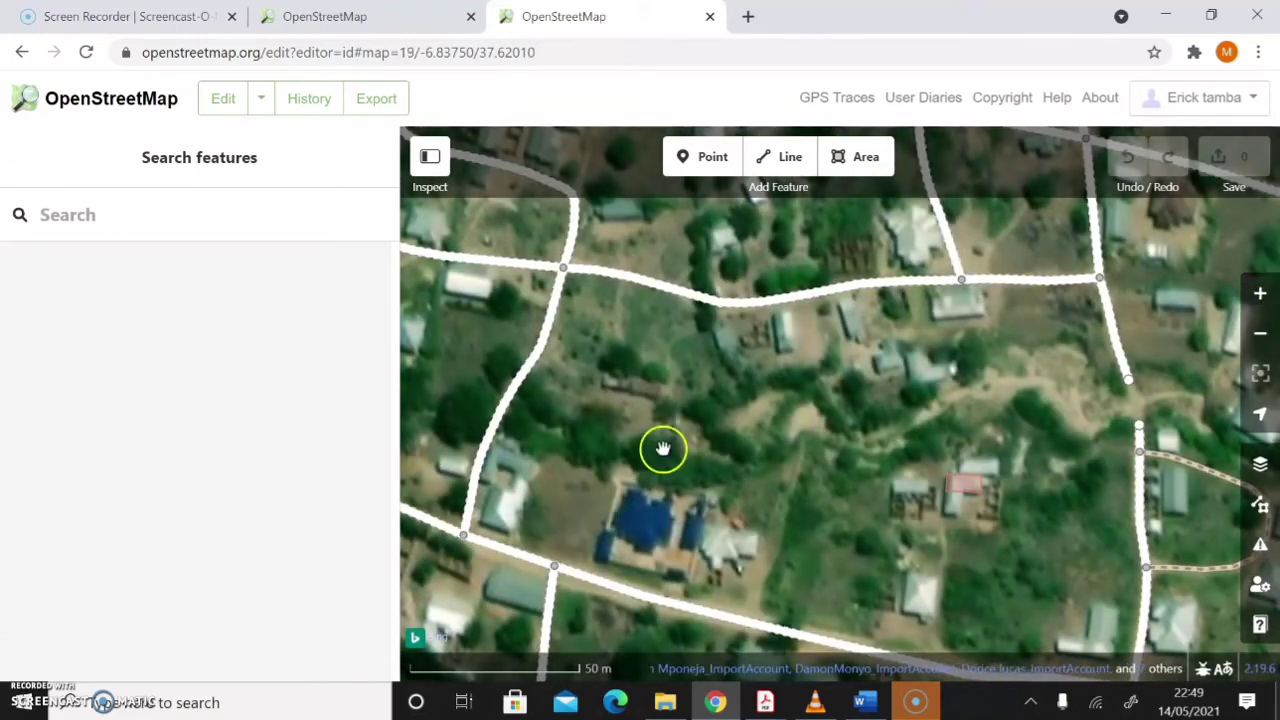
left_click_drag(663, 449, 771, 371)
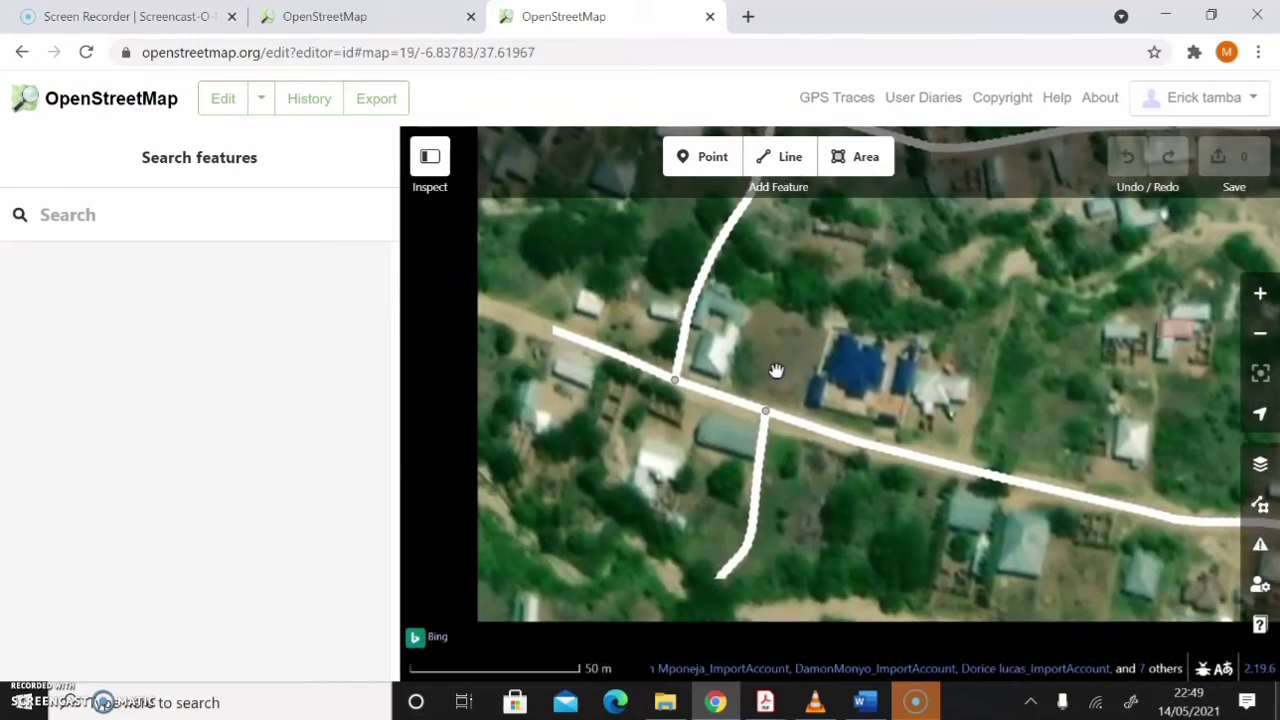
left_click(1262, 298)
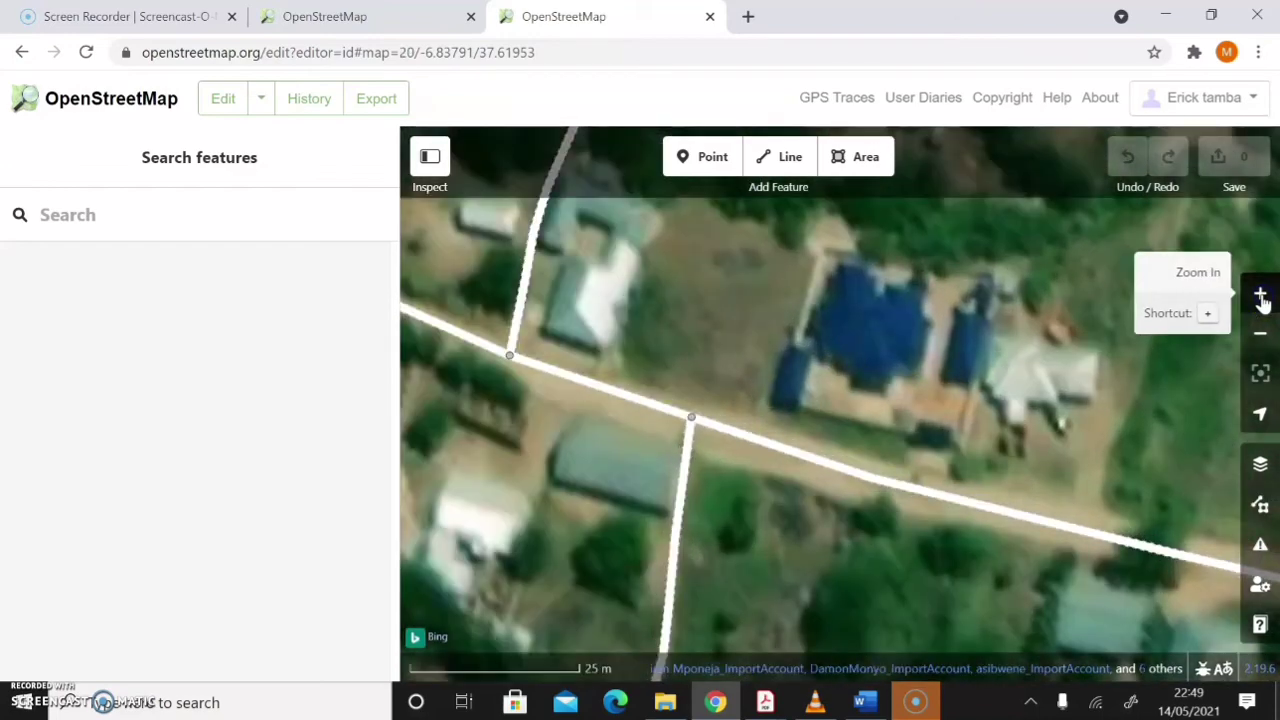
left_click(1262, 298)
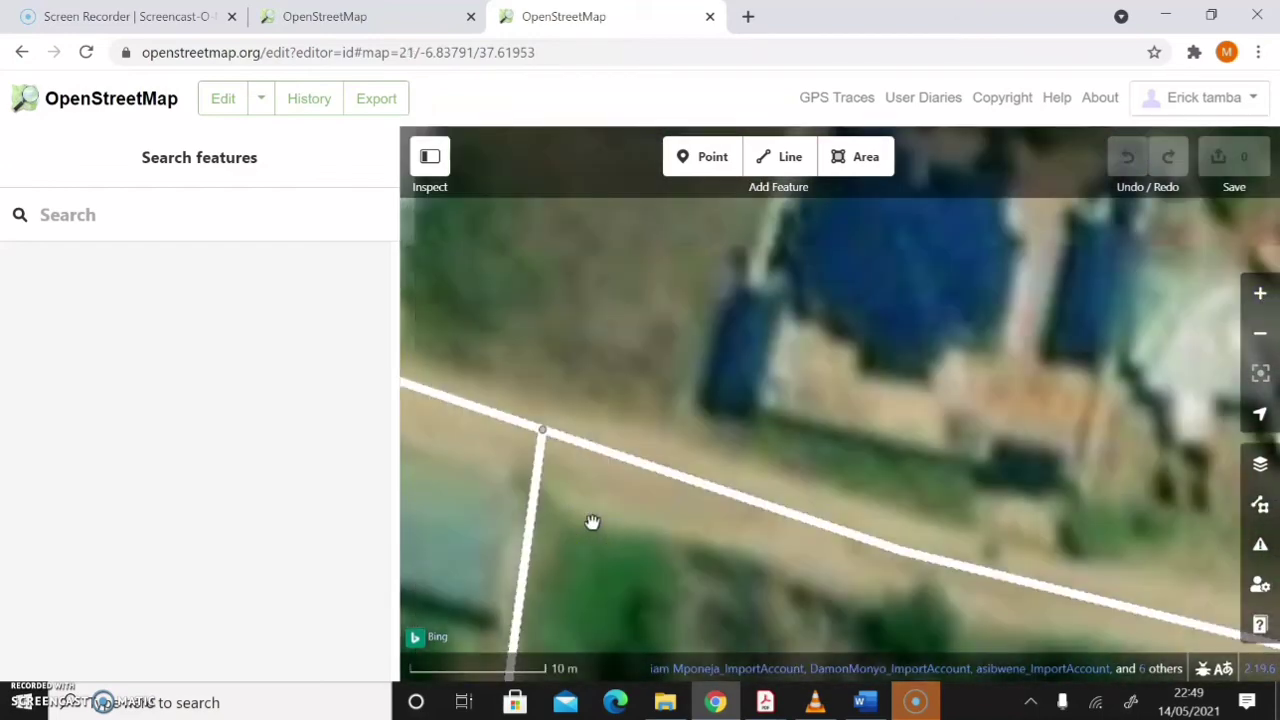
left_click_drag(592, 522, 960, 463)
left_click(720, 437)
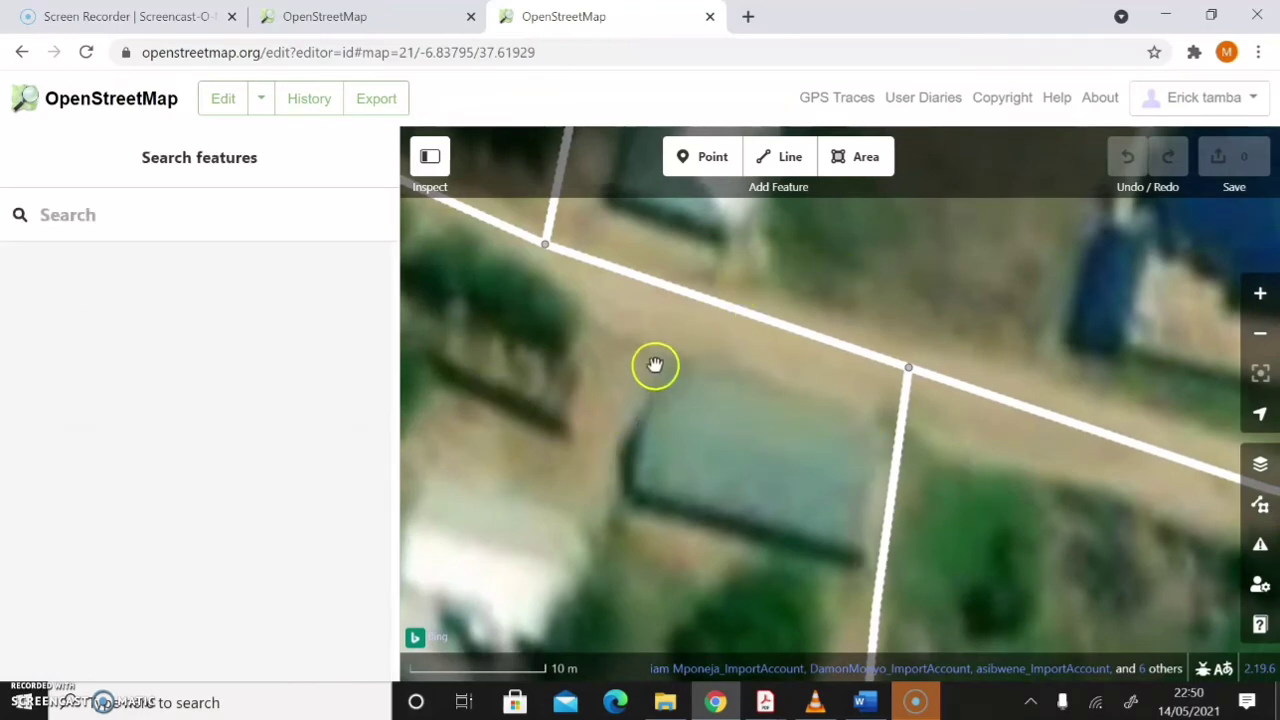
- Draw a new area by placing four corners around the grey-roofed building's roof
left_click(857, 160)
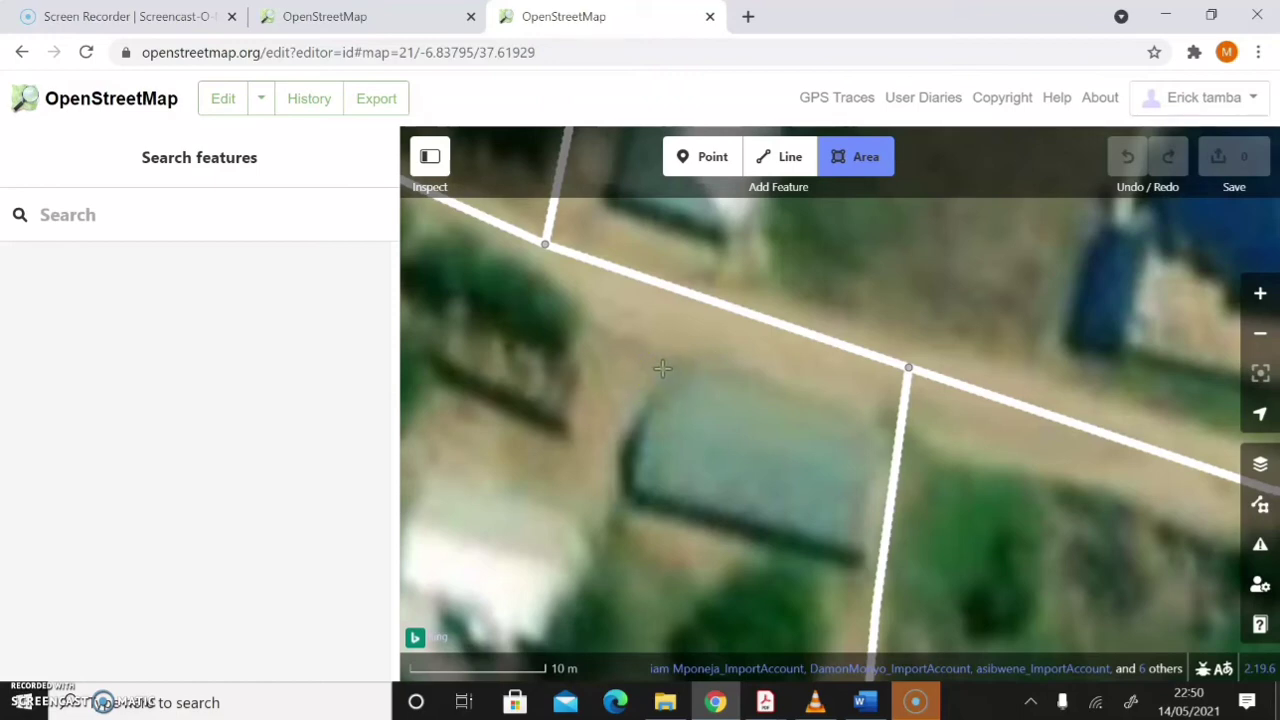
left_click(667, 371)
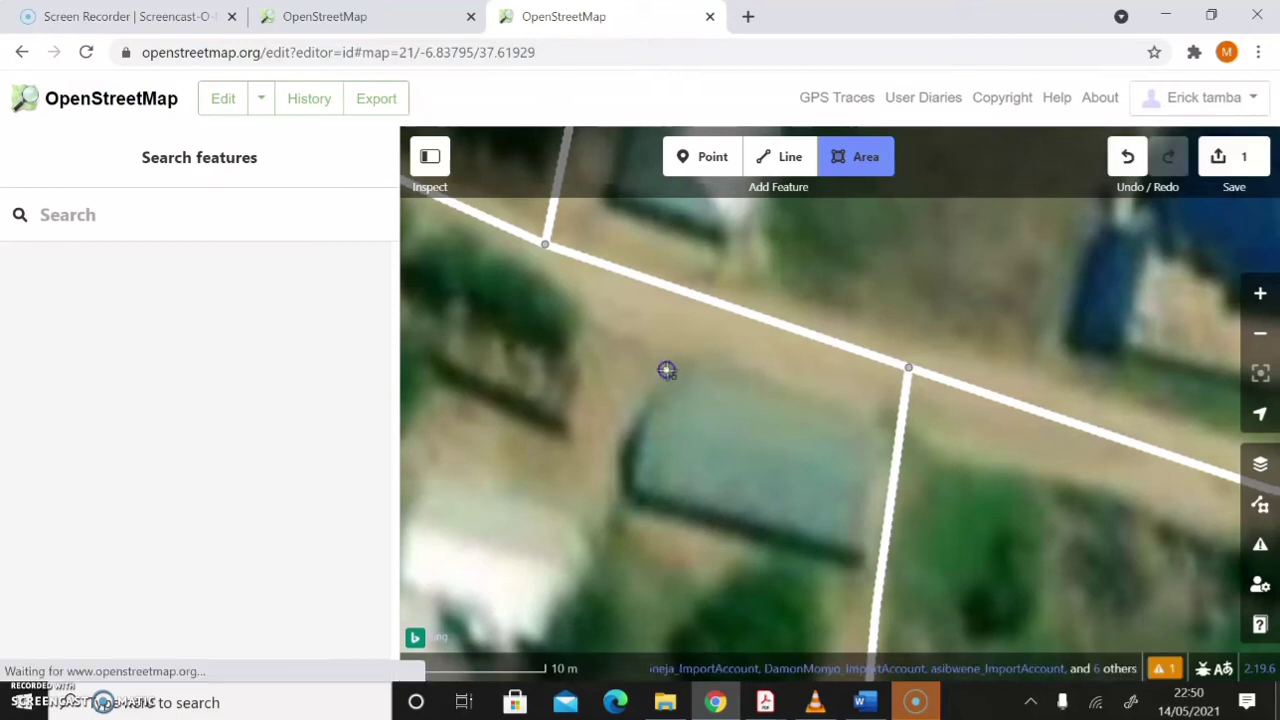
left_click(630, 488)
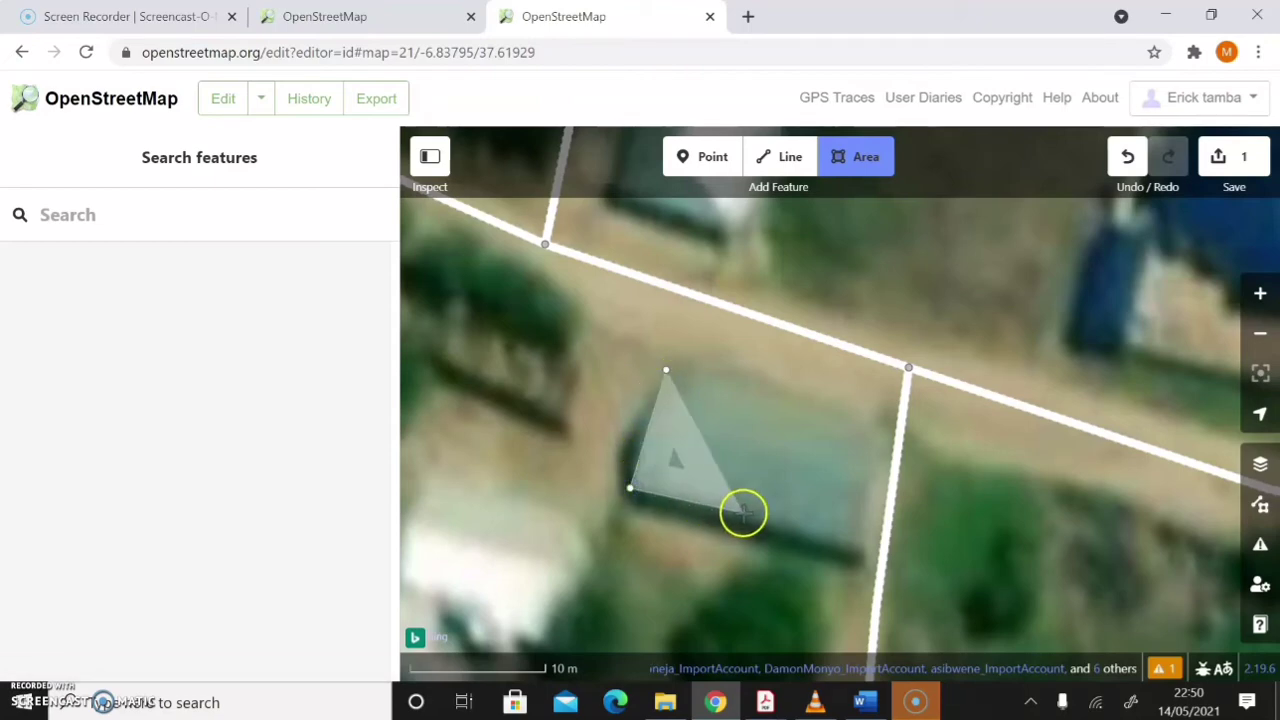
left_click(861, 553)
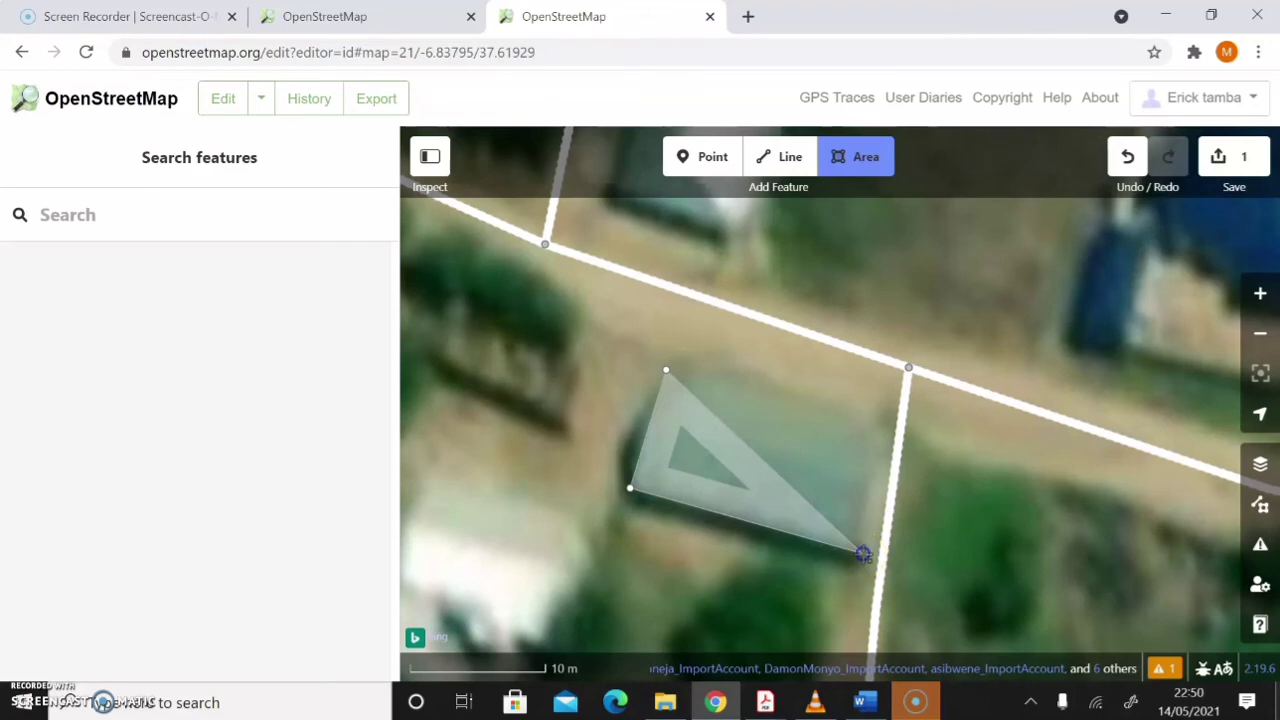
left_click(887, 422)
left_click(887, 422)
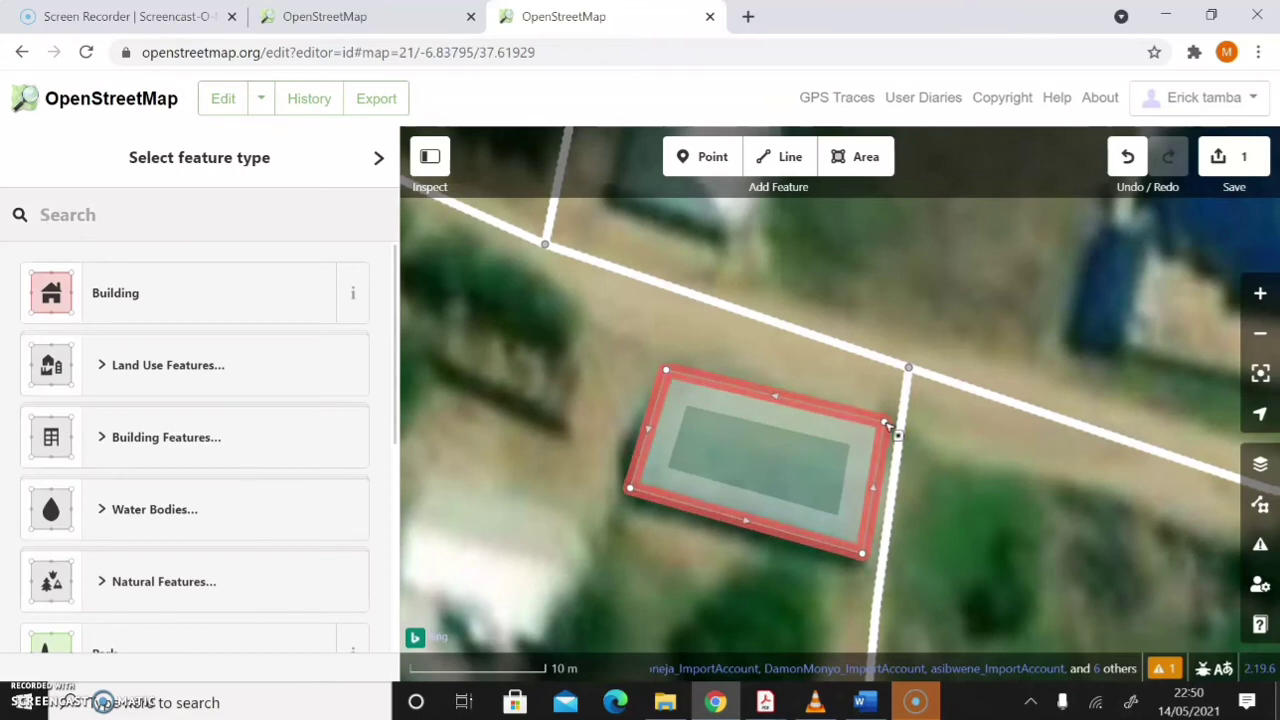
- Square the building outline's corners using Square from the corner's right-click menu
right_click(887, 423)
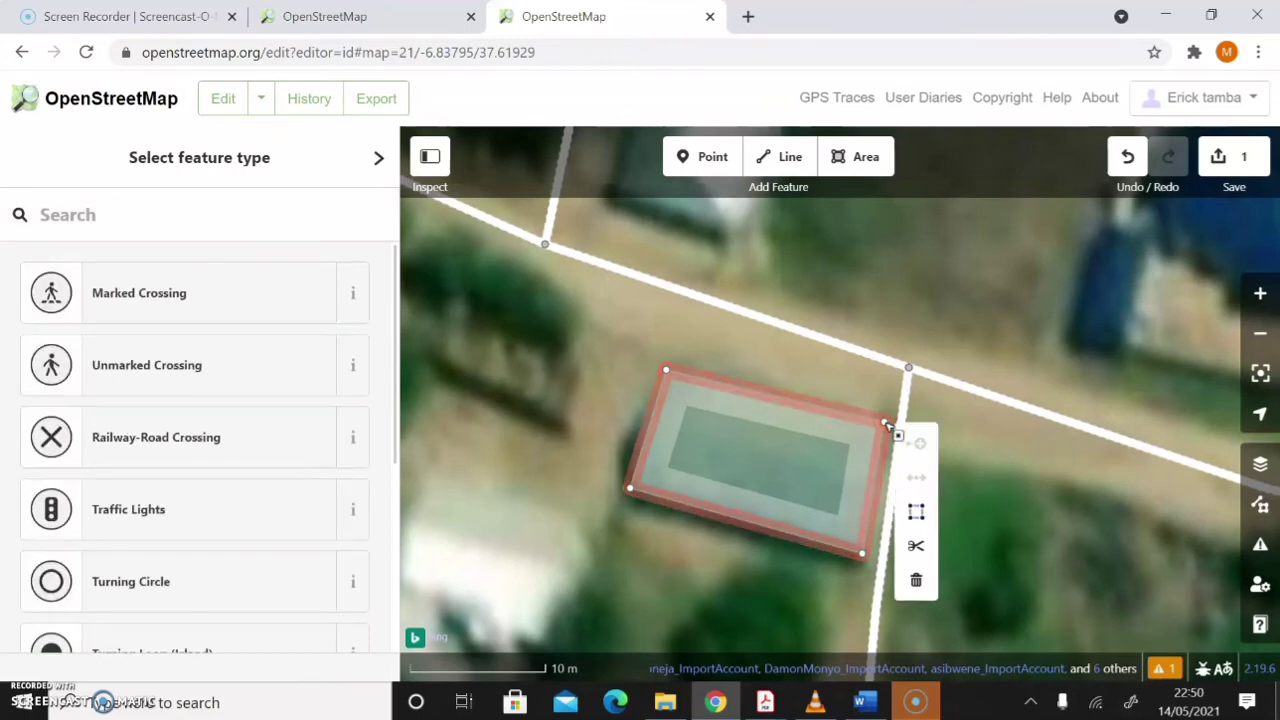
left_click(918, 515)
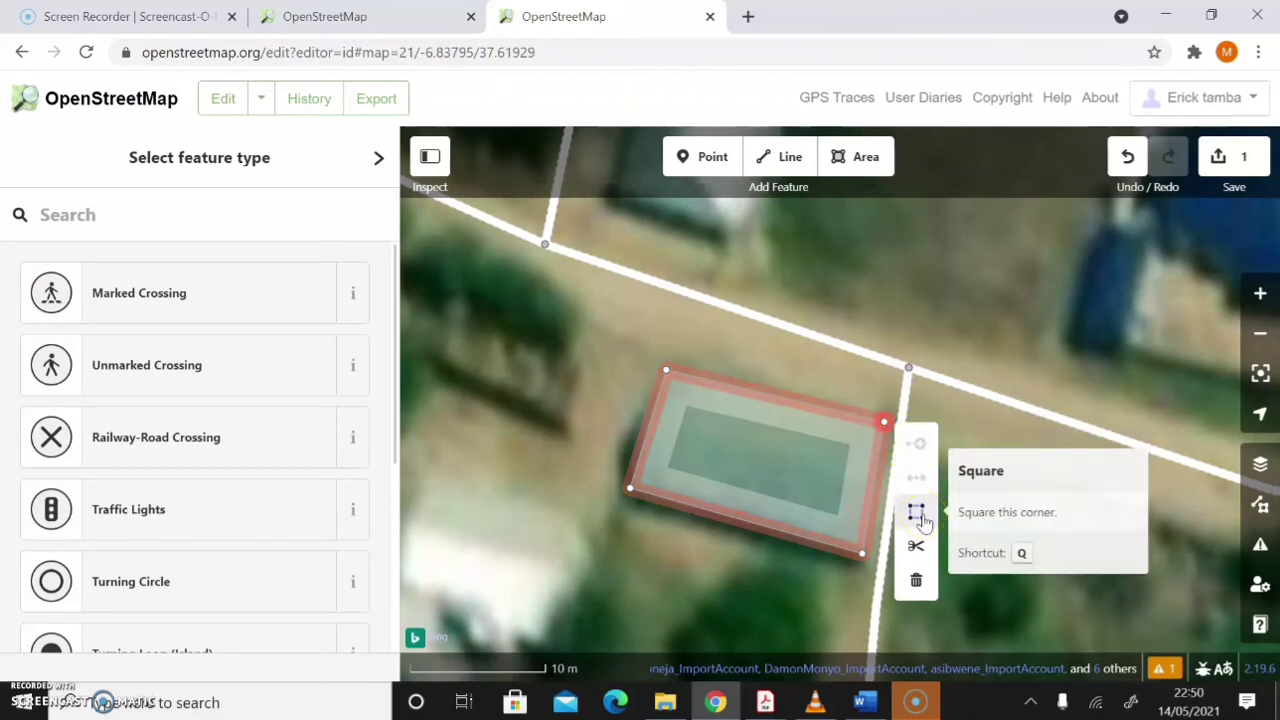
left_click(920, 515)
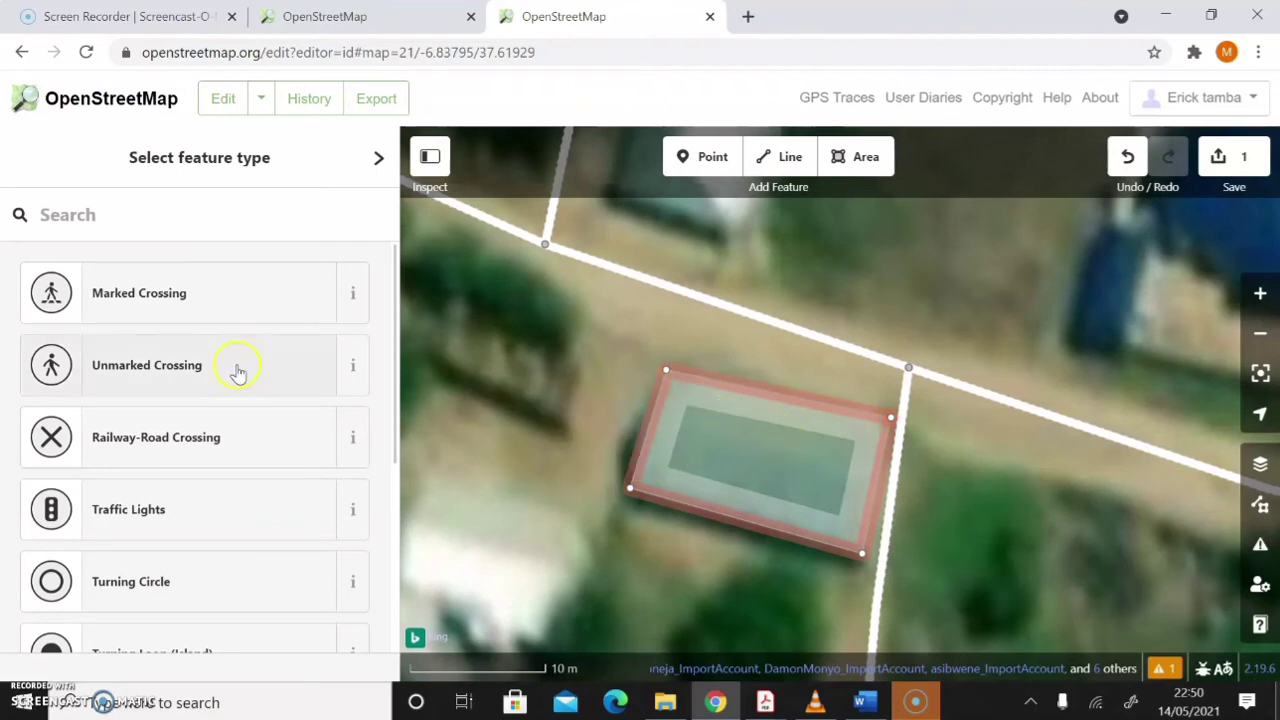
- Select the traced area and tag it as a Building (building=yes)
left_click(720, 508)
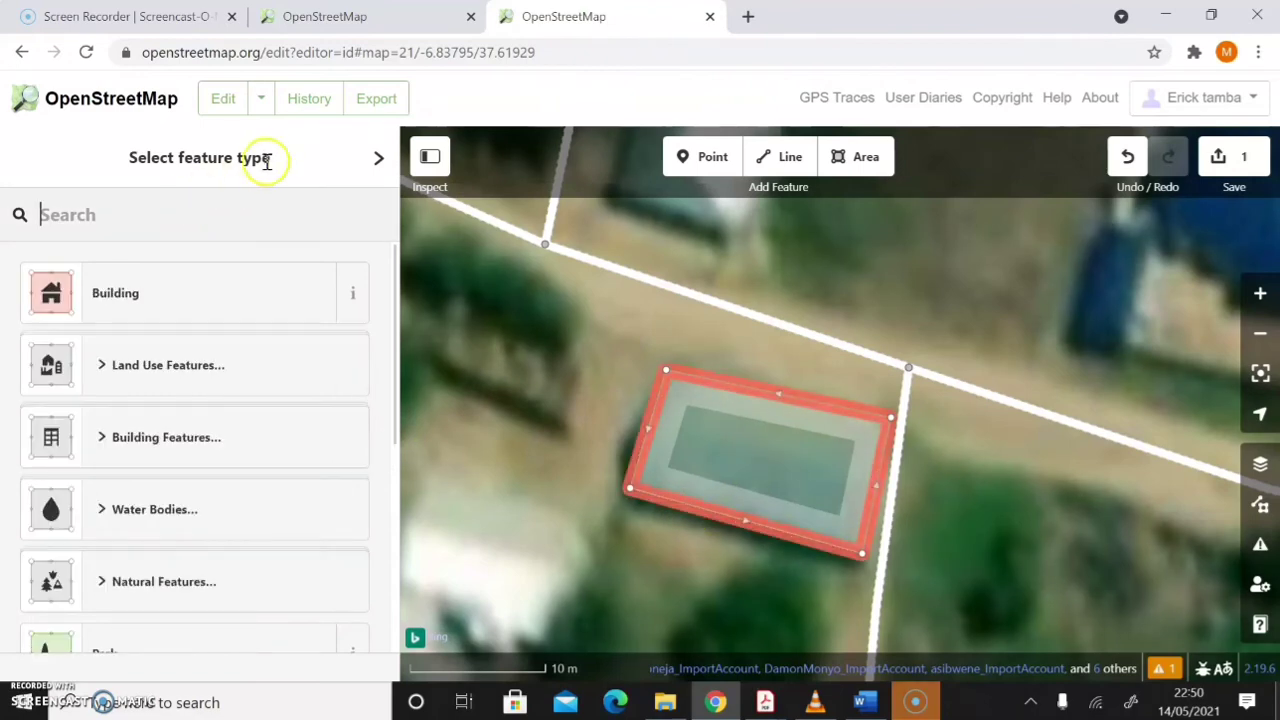
left_click(166, 308)
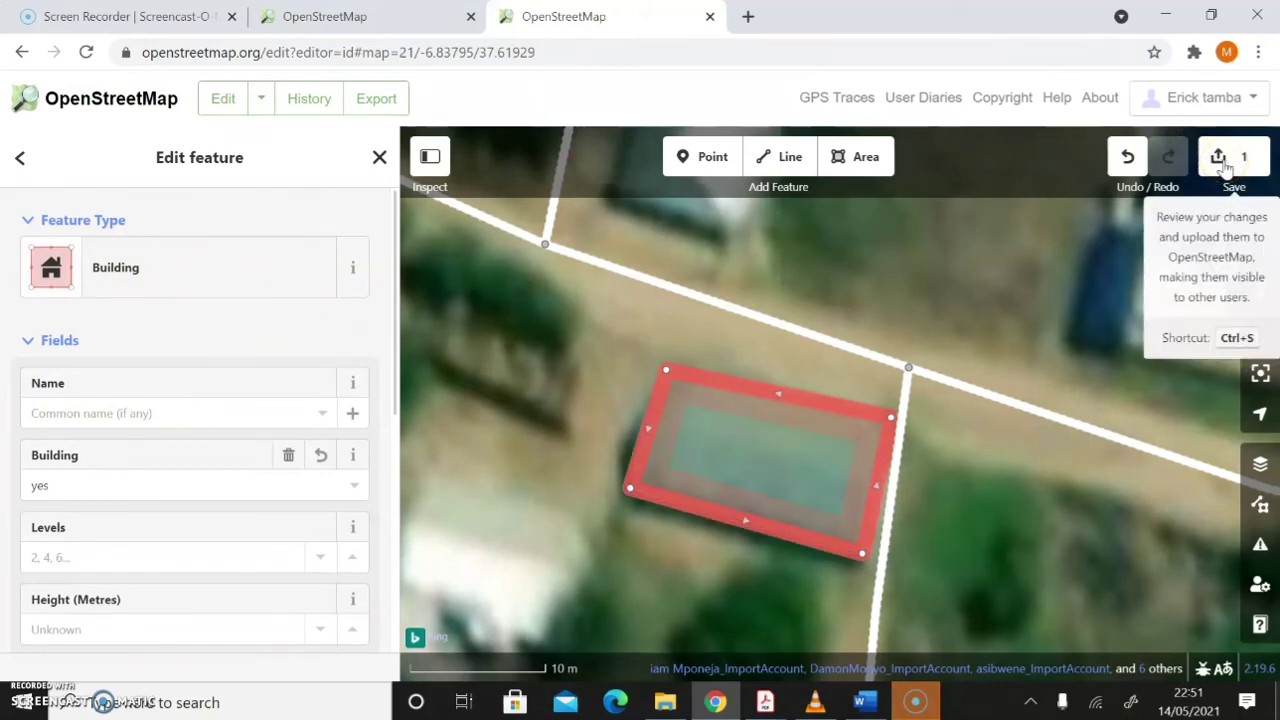
- Upload the building edit with the reused comment #GEOTE #OSM #OMDTZ #HOTOSM
left_click(1223, 160)
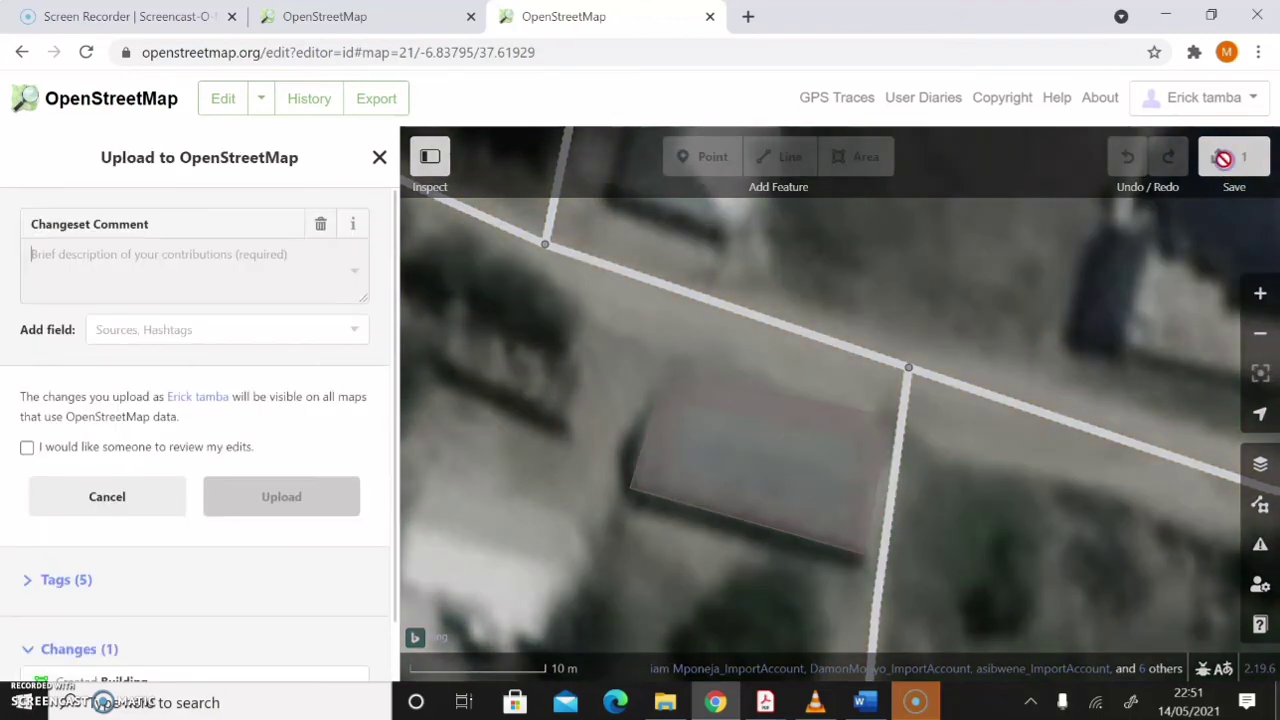
left_click(75, 256)
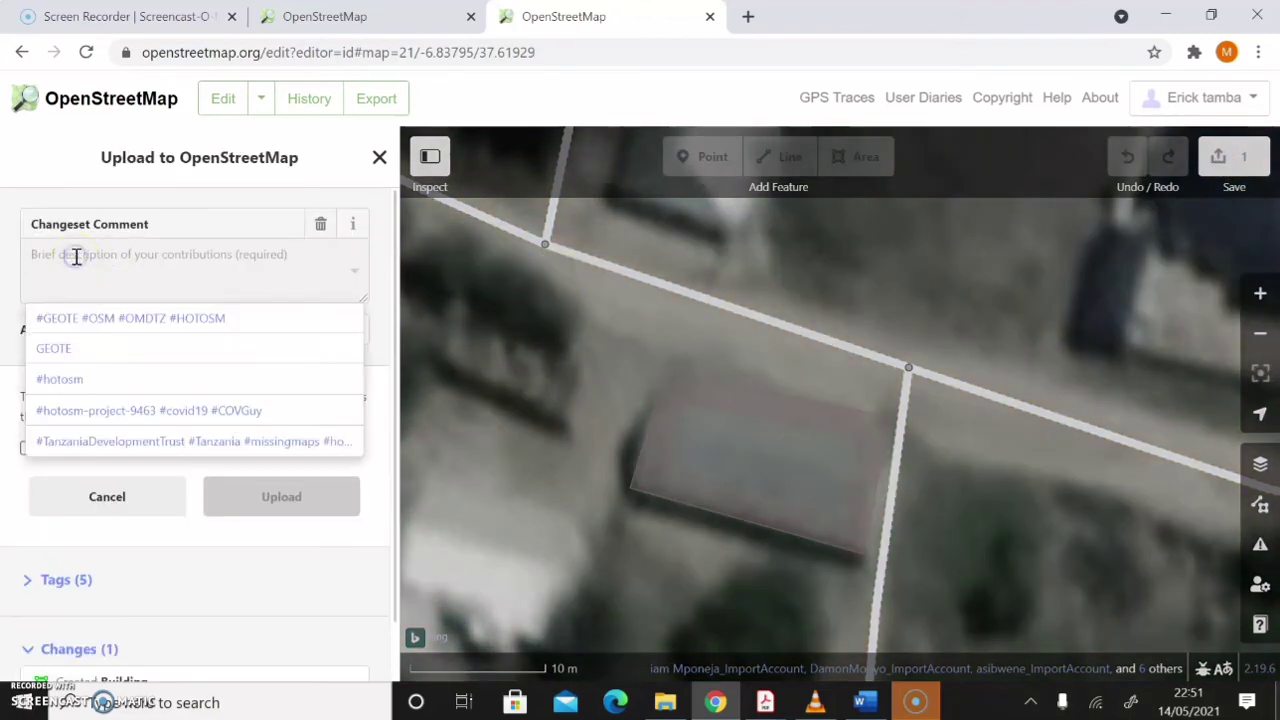
left_click(125, 325)
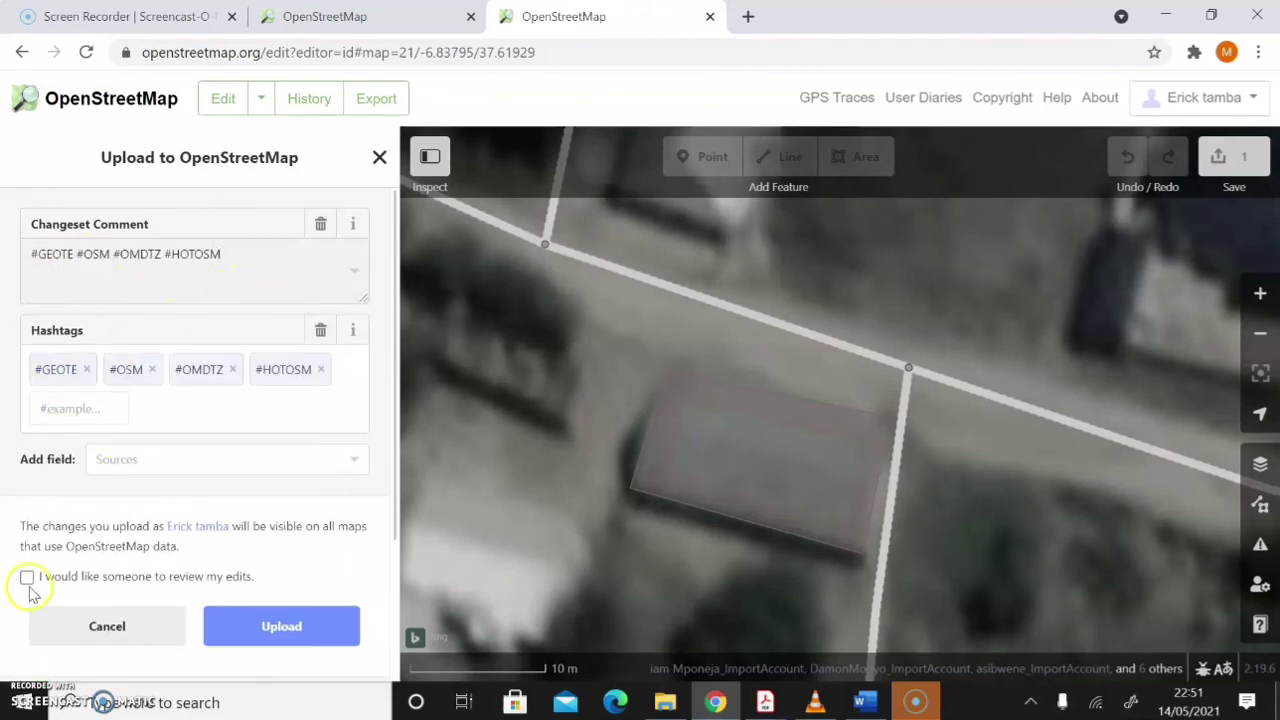
left_click(262, 628)
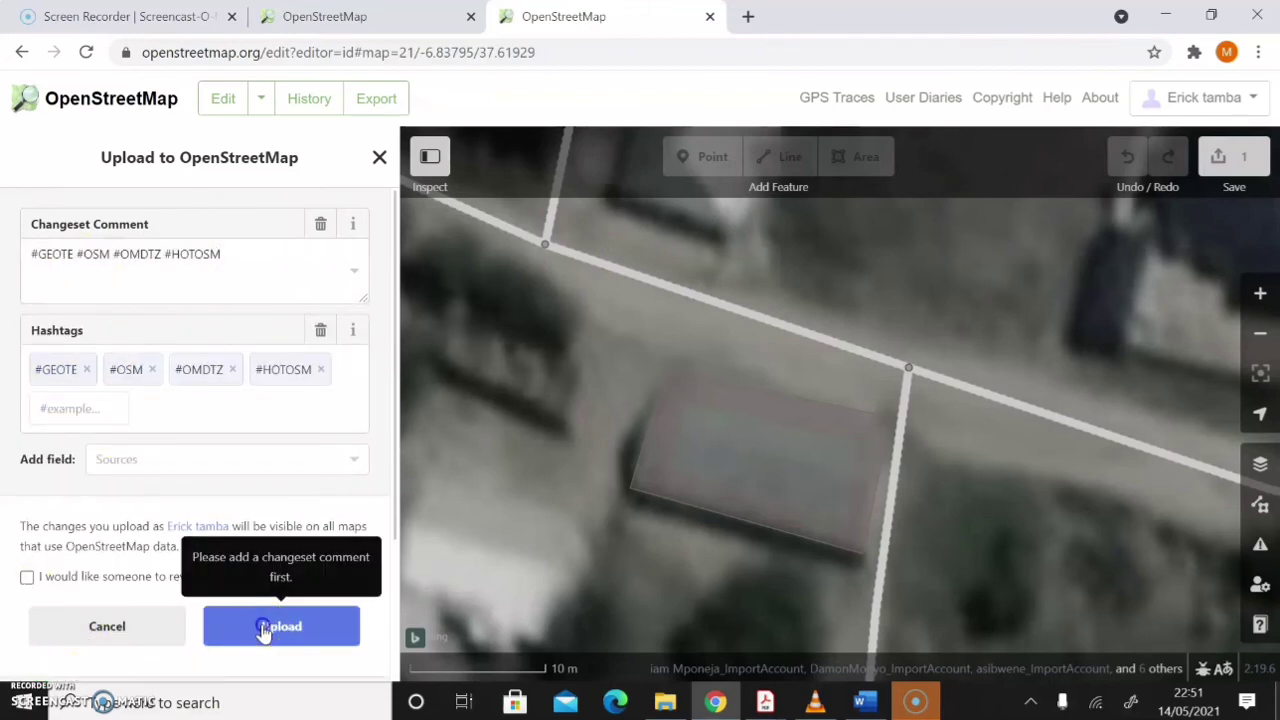
left_click(265, 627)
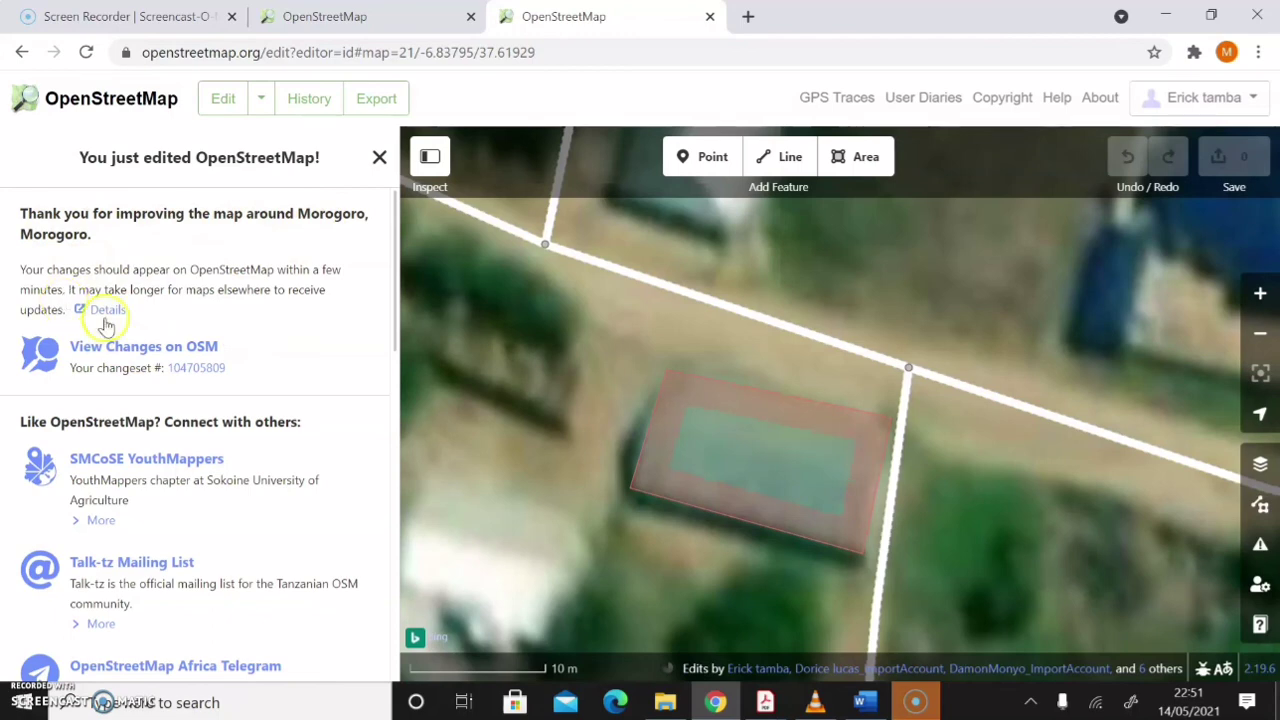
- Open Changeset 104705809's page in a new tab from the upload confirmation
left_click(212, 372)
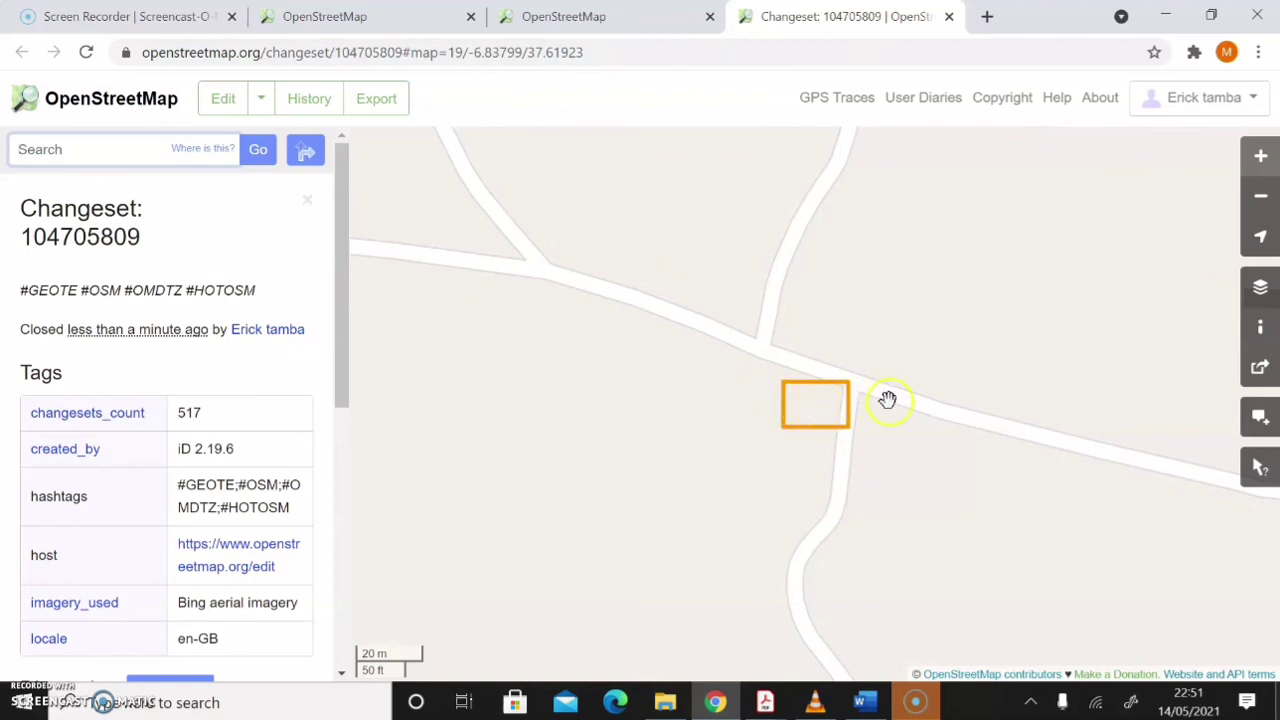
left_click(943, 386)
left_click(786, 410)
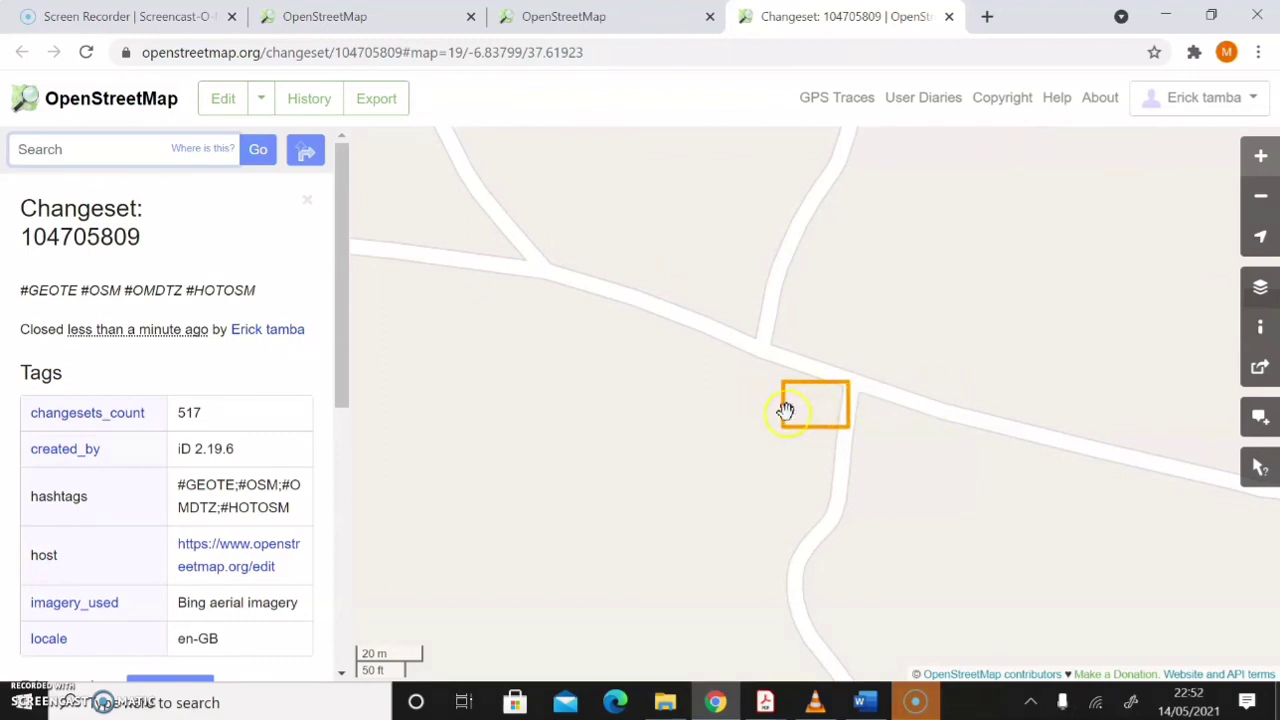